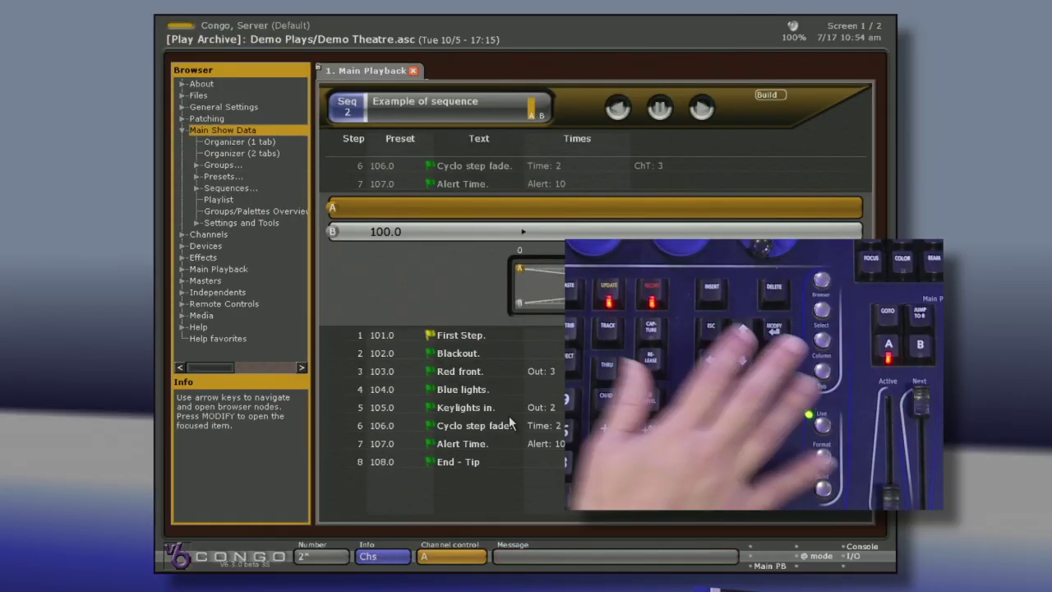
- Expand the Presets entry in the Browser to list every preset, then collapse it again
key("Down")
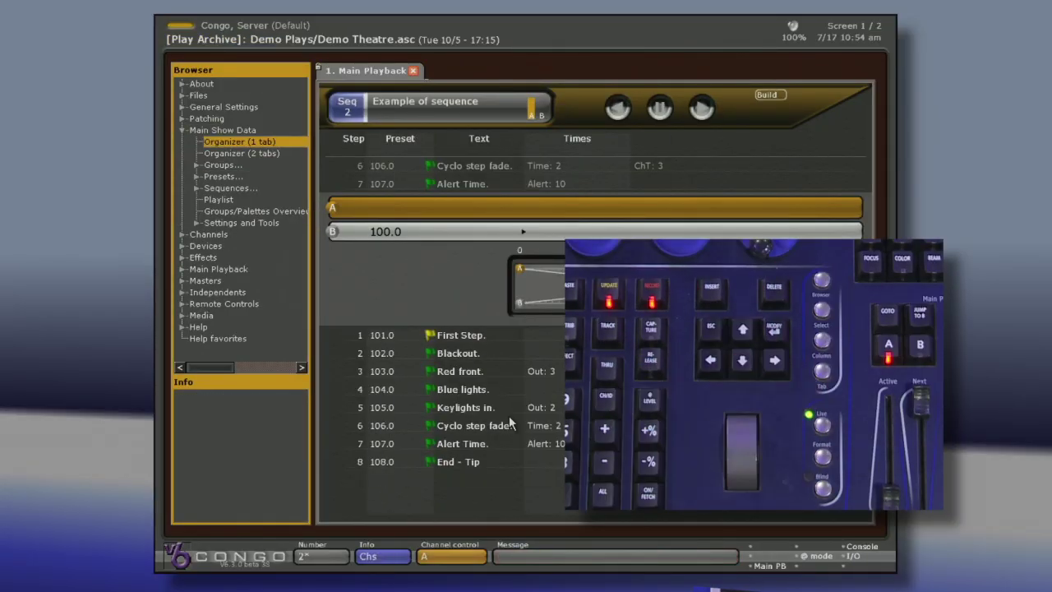
key("Return")
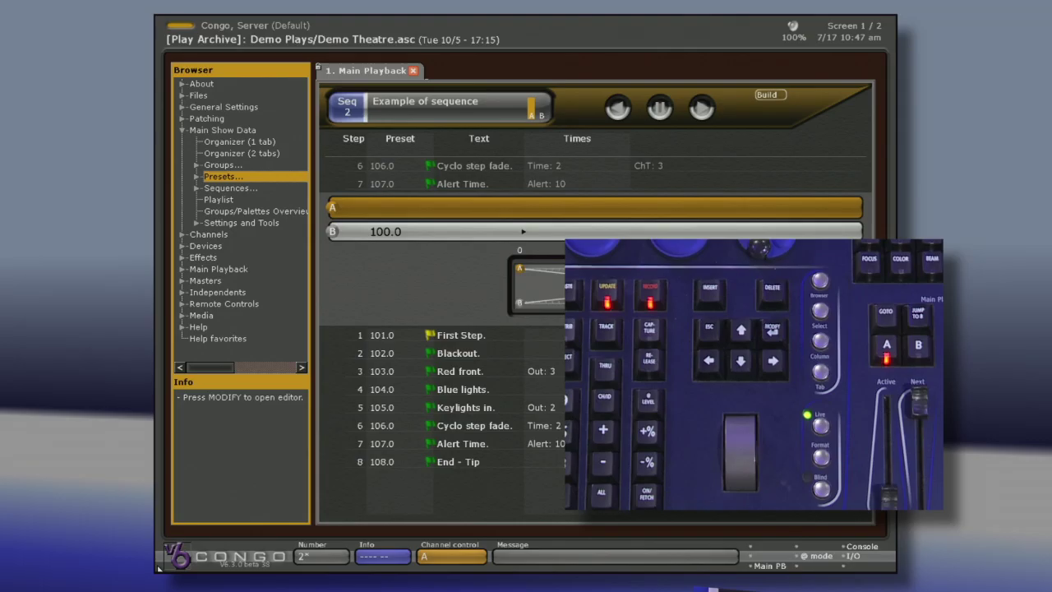
key("shift+F10")
key("Return")
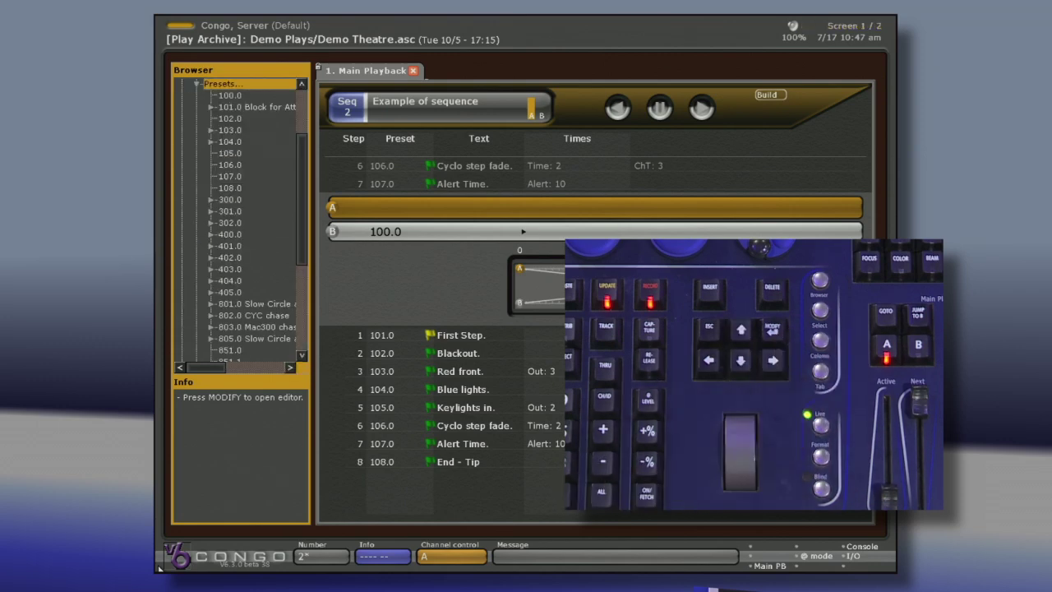
key("shift+F10")
key("Return")
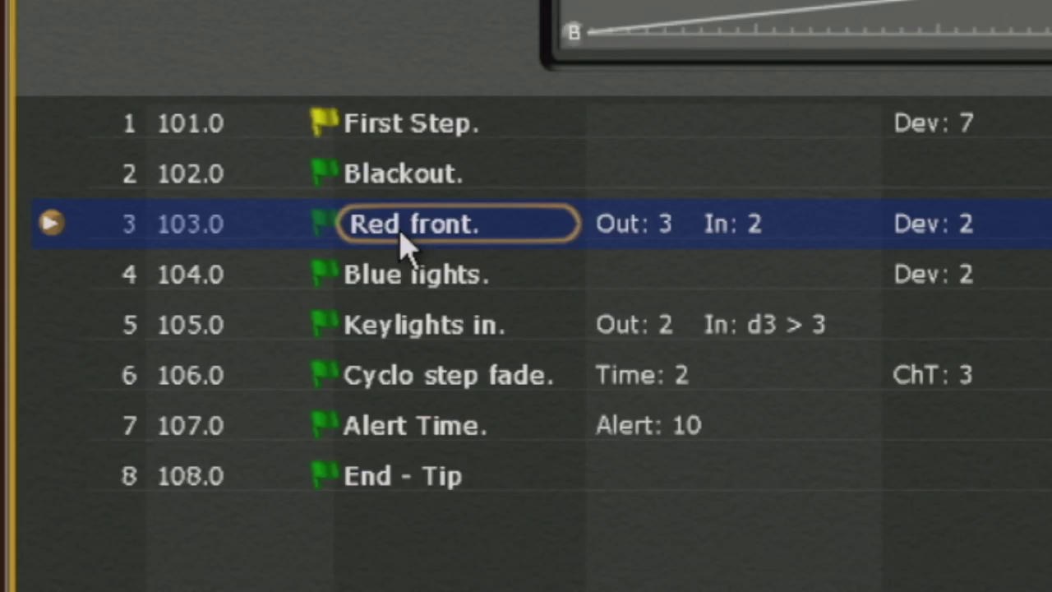
- Drop the Keylights in step onto Blackout, add Blue lights, and copy steps 101–104 into the other Organizer
right_click(400, 230)
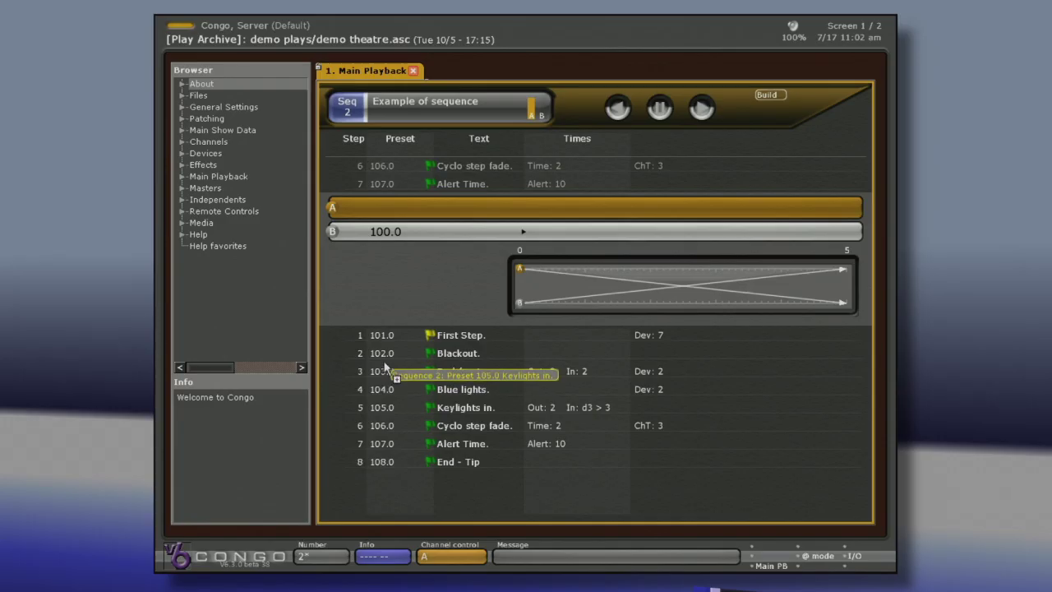
left_click_drag(388, 369, 383, 364)
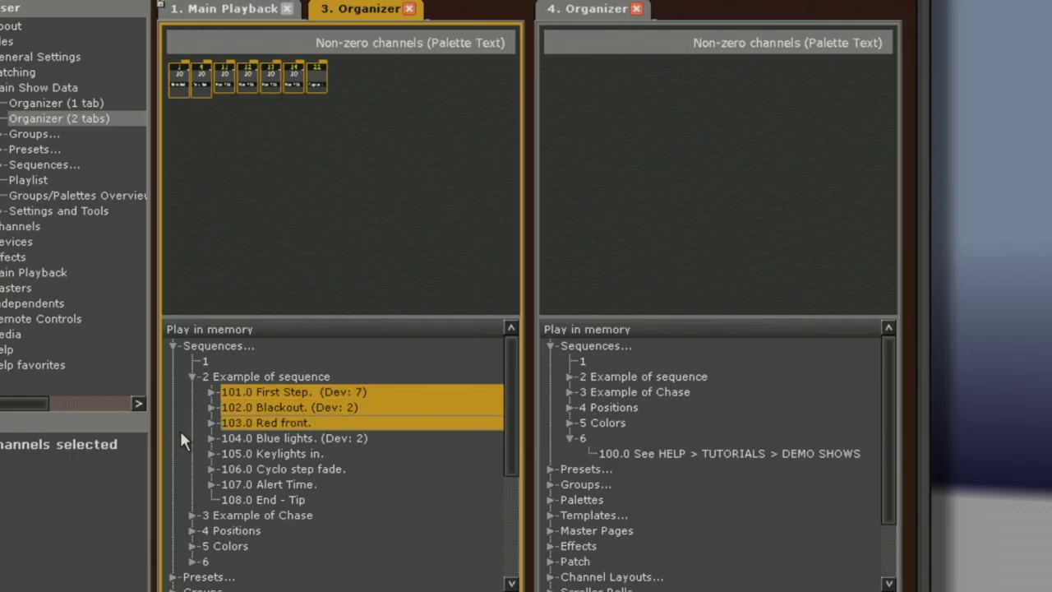
left_click(182, 437, "shift")
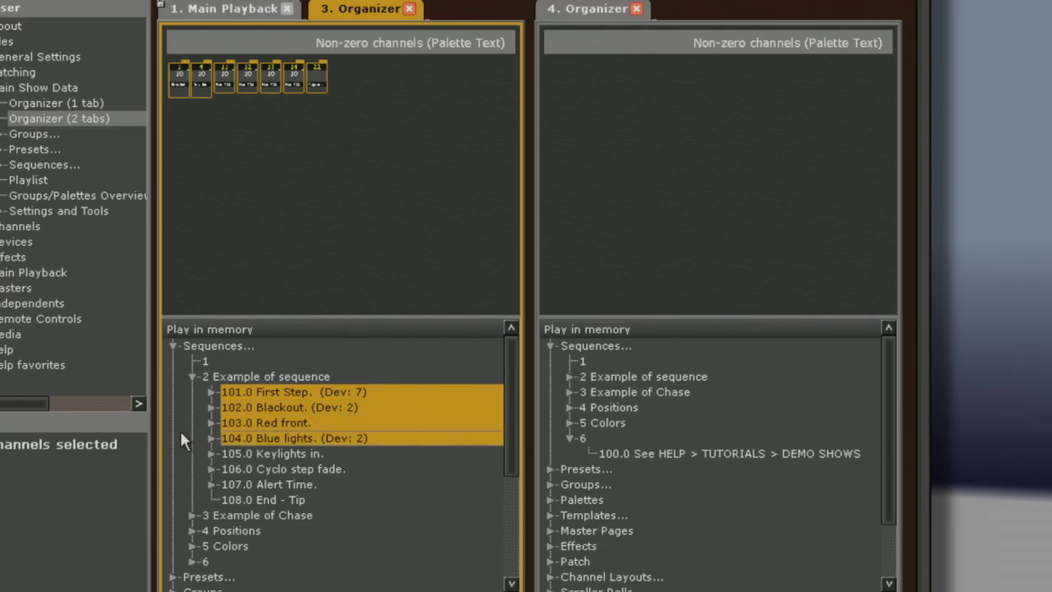
left_click_drag(183, 440, 584, 435)
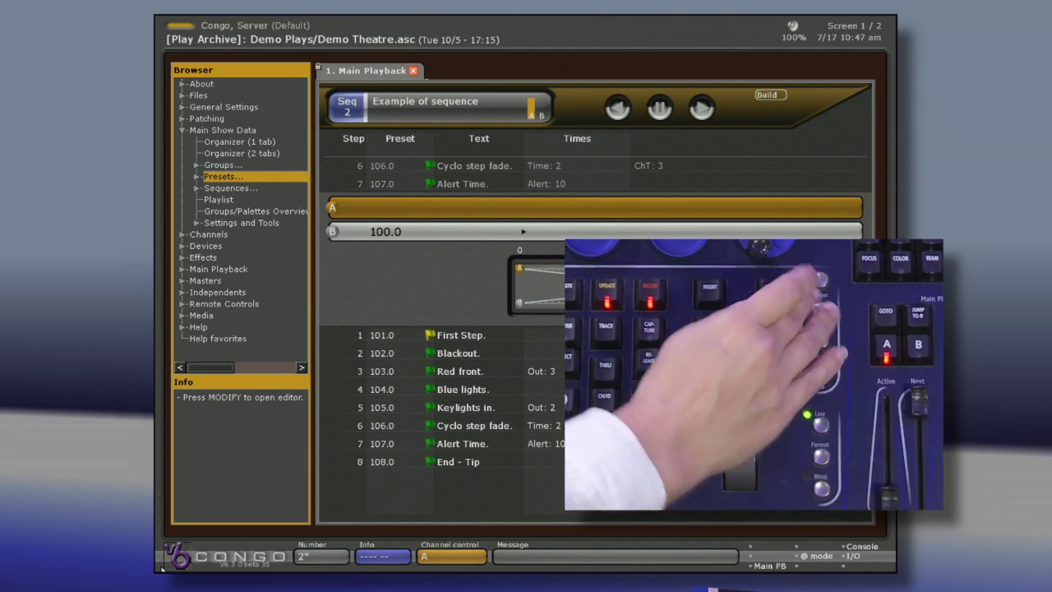
- Bring up the Presets entry's context menu with the Menu key
key("Menu")
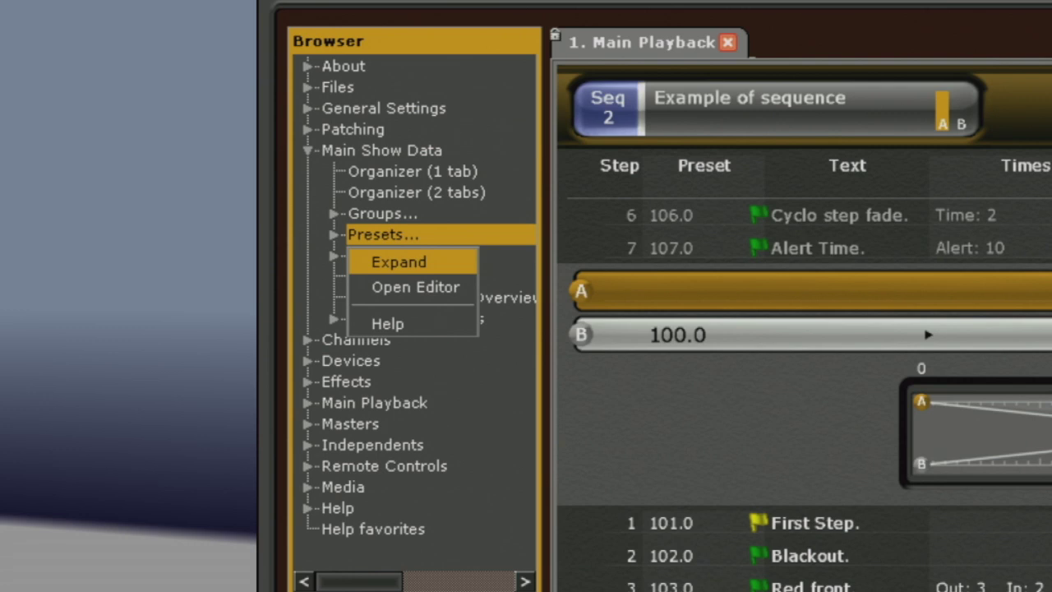
- Expand Presets to show every preset, then Compress it back to a single entry
key("Return")
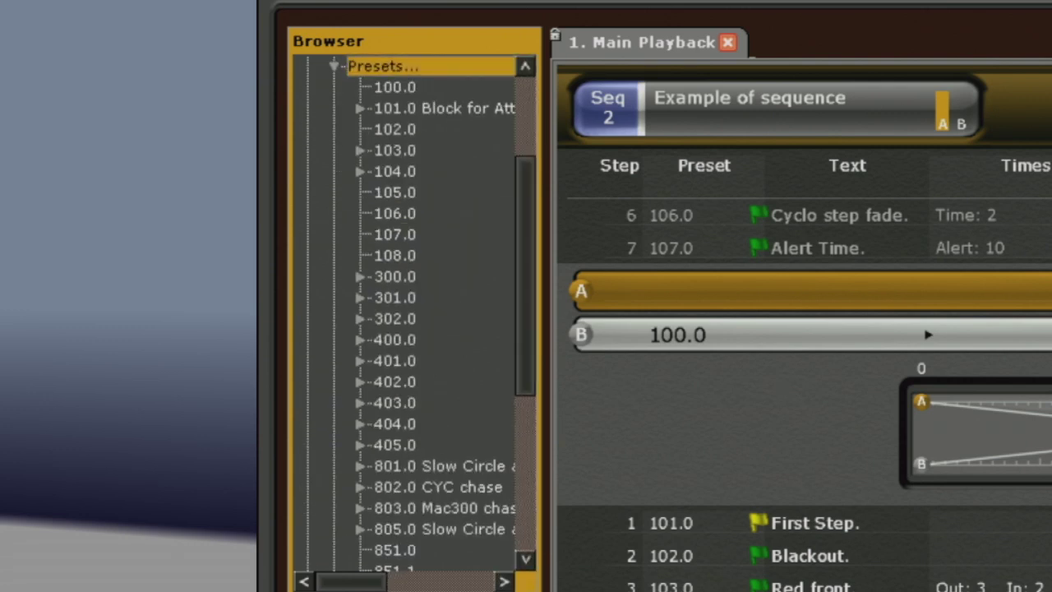
key("shift+F10")
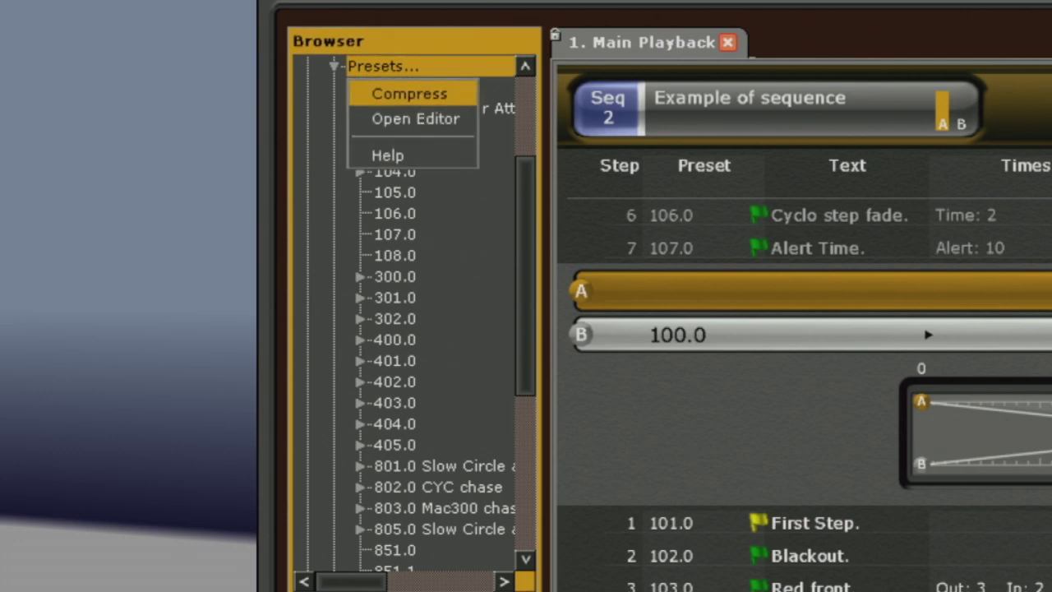
key("Return")
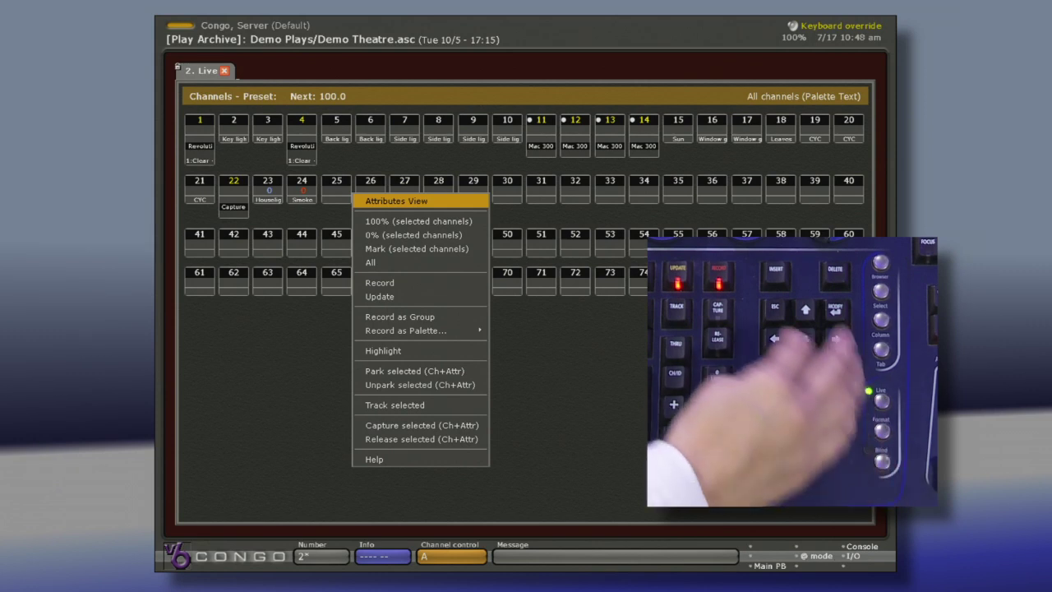
- Close the channel grid's options menu on the Live display
key("Escape")
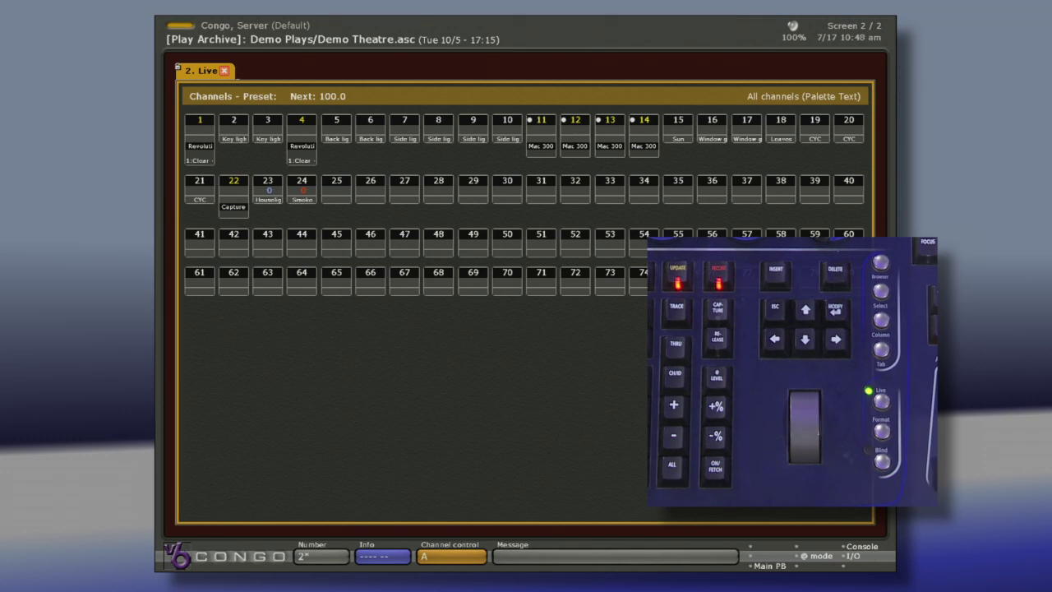
- Reopen the Live grid's context menu, then click away so no channels stay selected
right_click(399, 150)
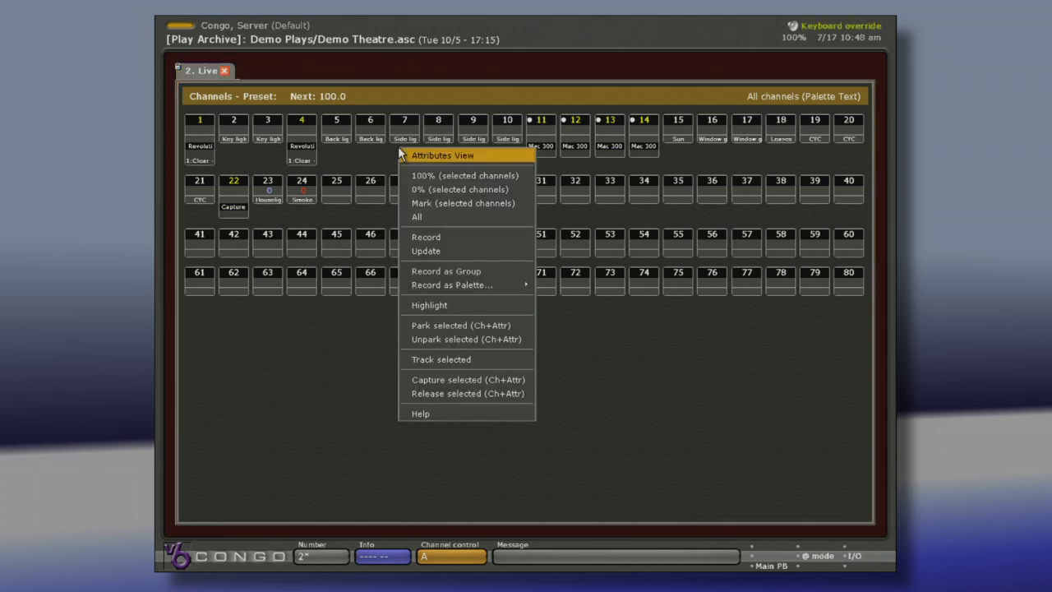
left_click(479, 217)
left_click(322, 414)
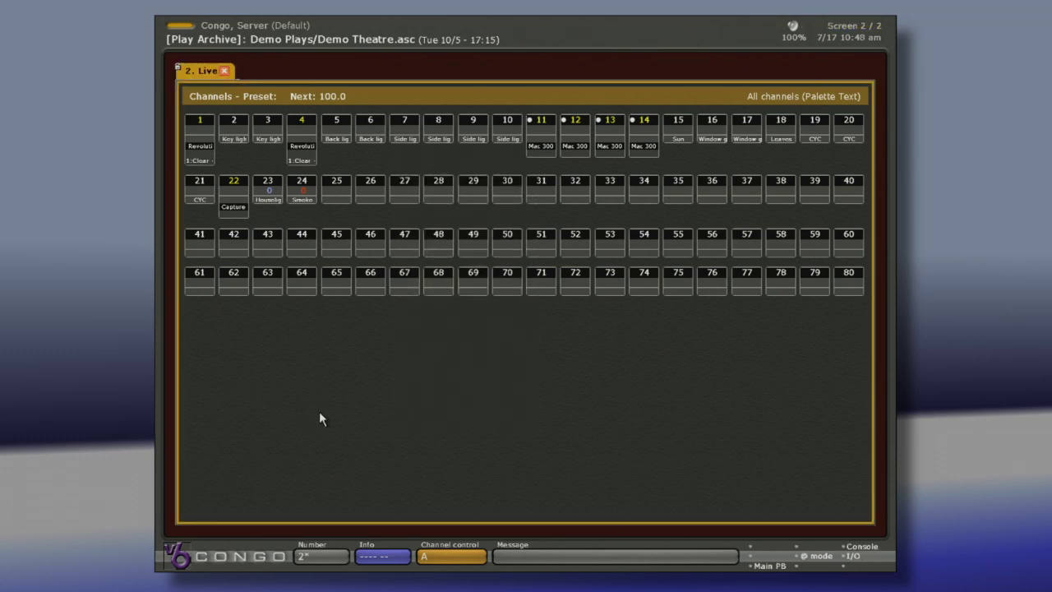
- Select channels 1 and 4 and set them to 100%
left_click(199, 118)
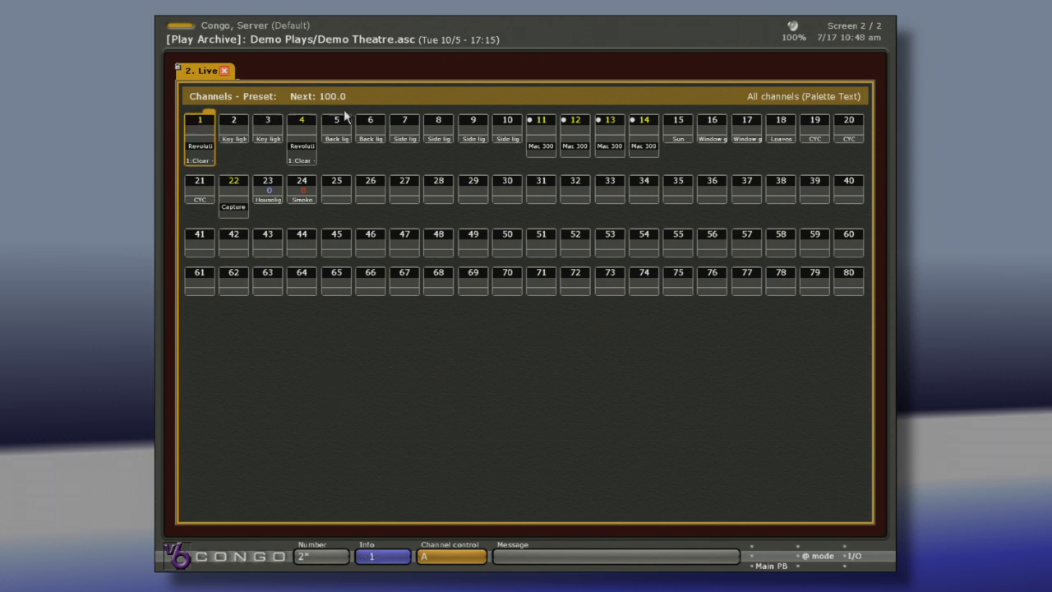
left_click(297, 124)
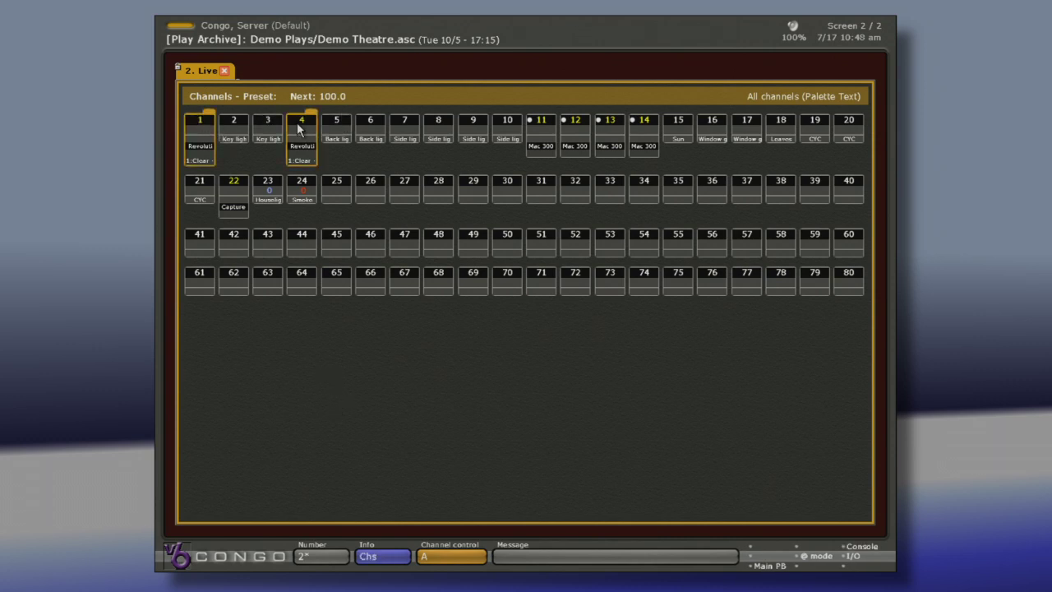
right_click(358, 149)
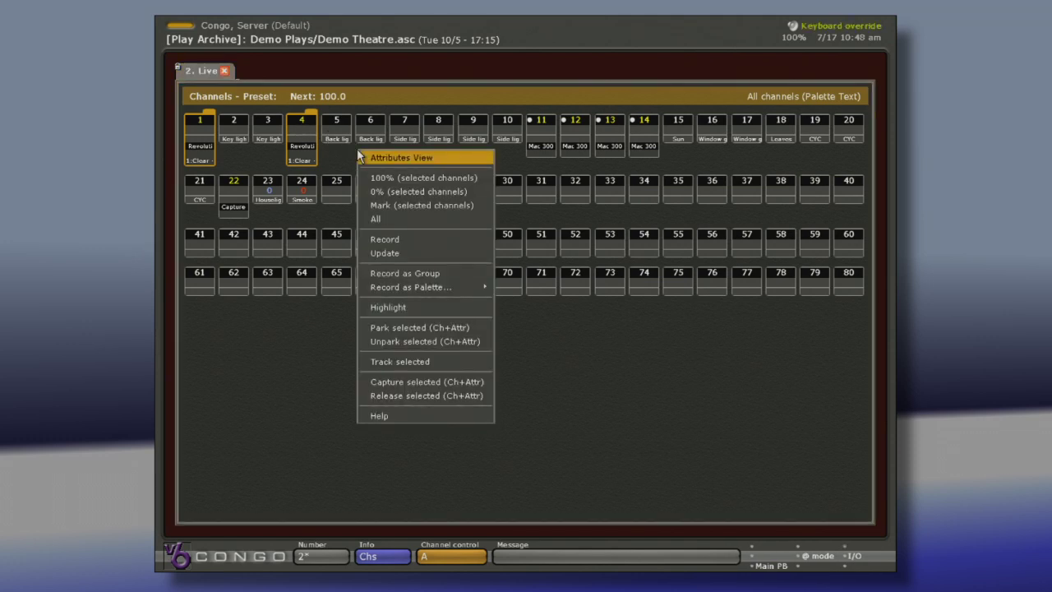
left_click(388, 179)
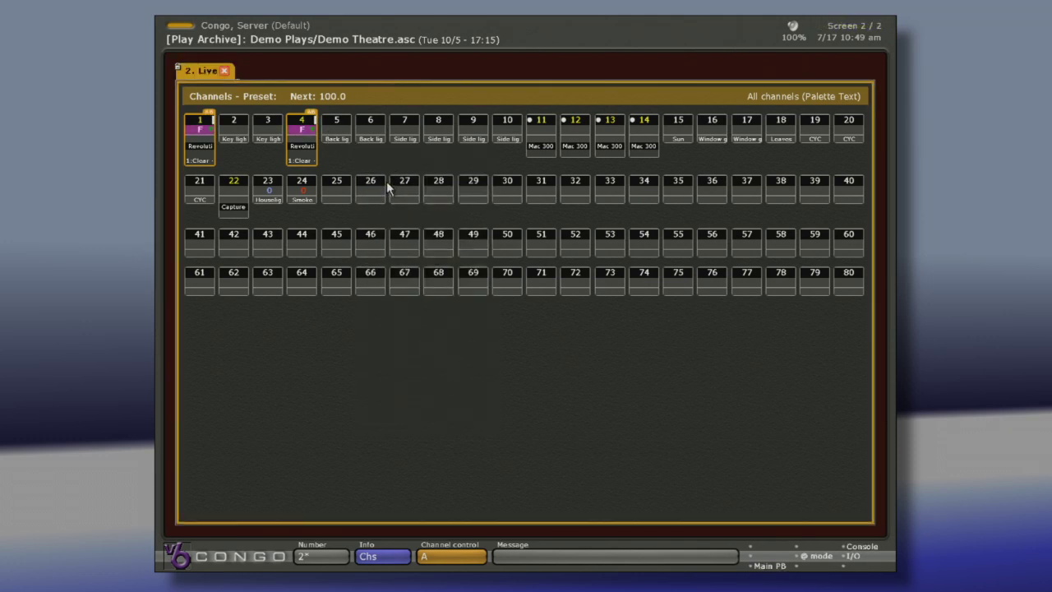
- Record the selected channels 1 and 4 as group 10
right_click(379, 153)
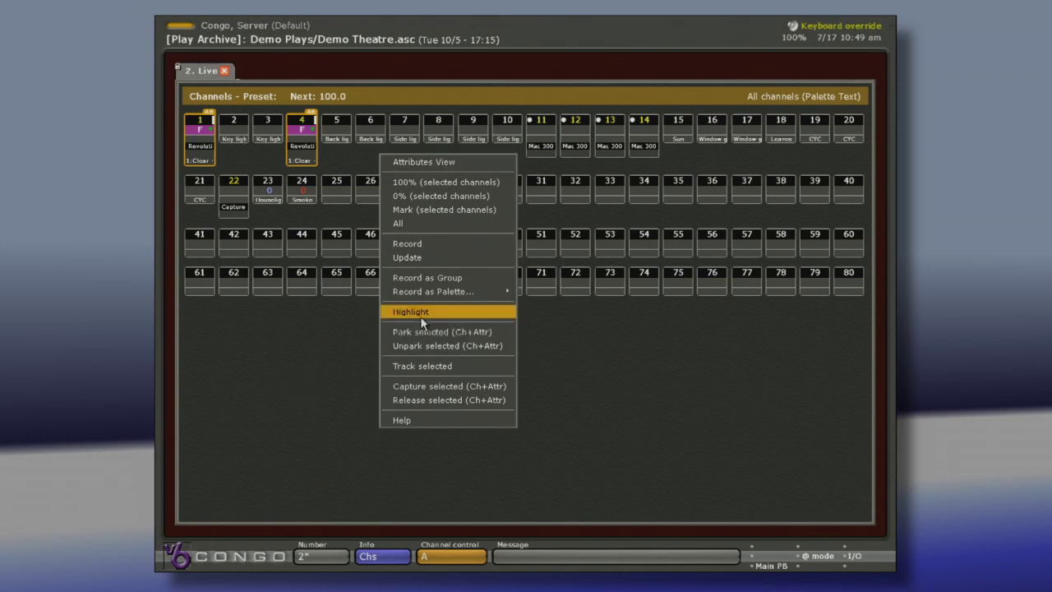
left_click(435, 278)
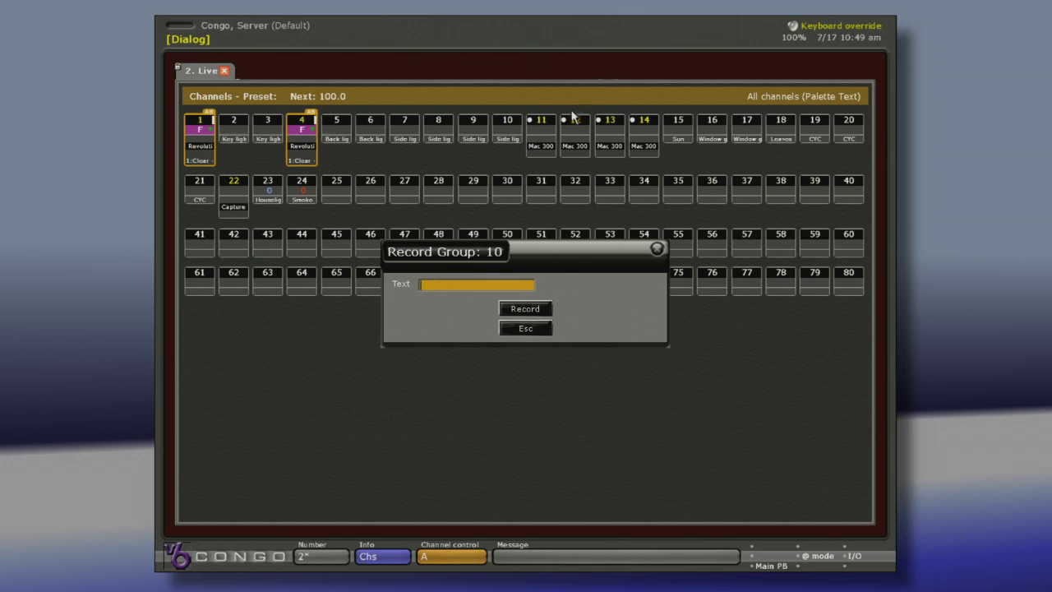
left_click(526, 311)
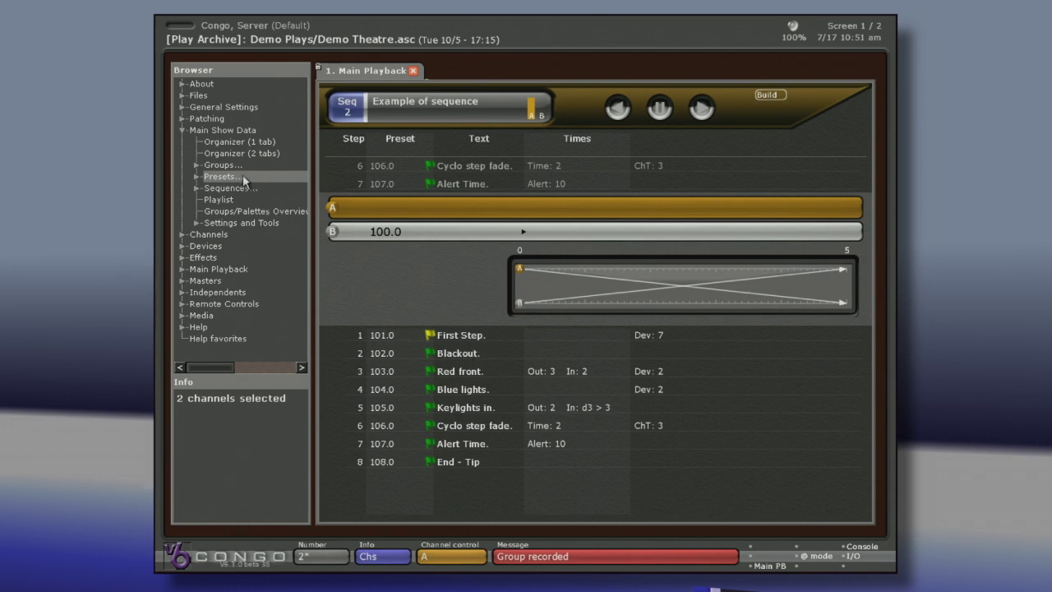
left_click(379, 71)
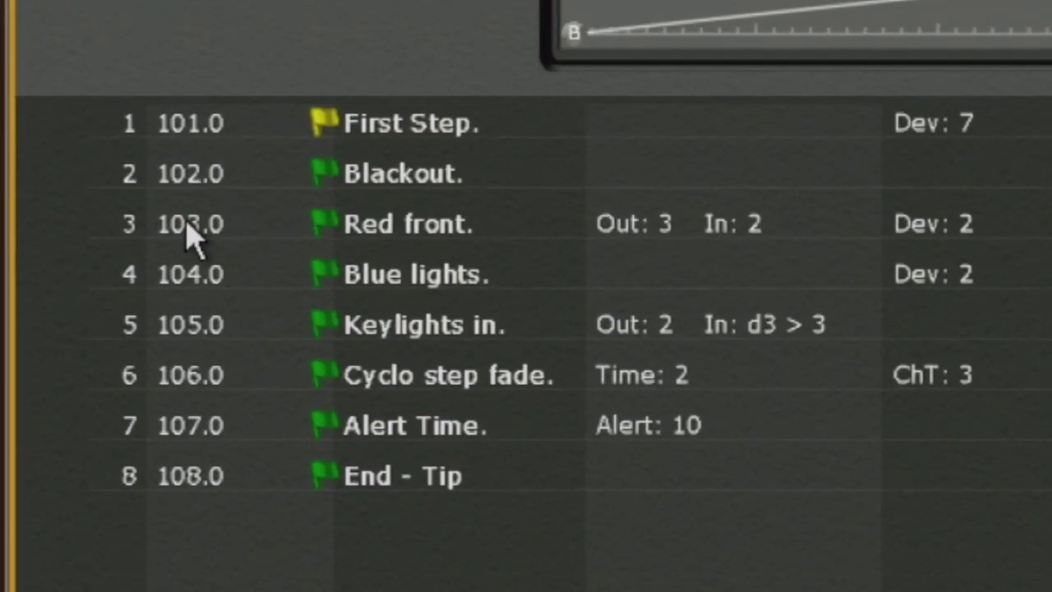
right_click(191, 238)
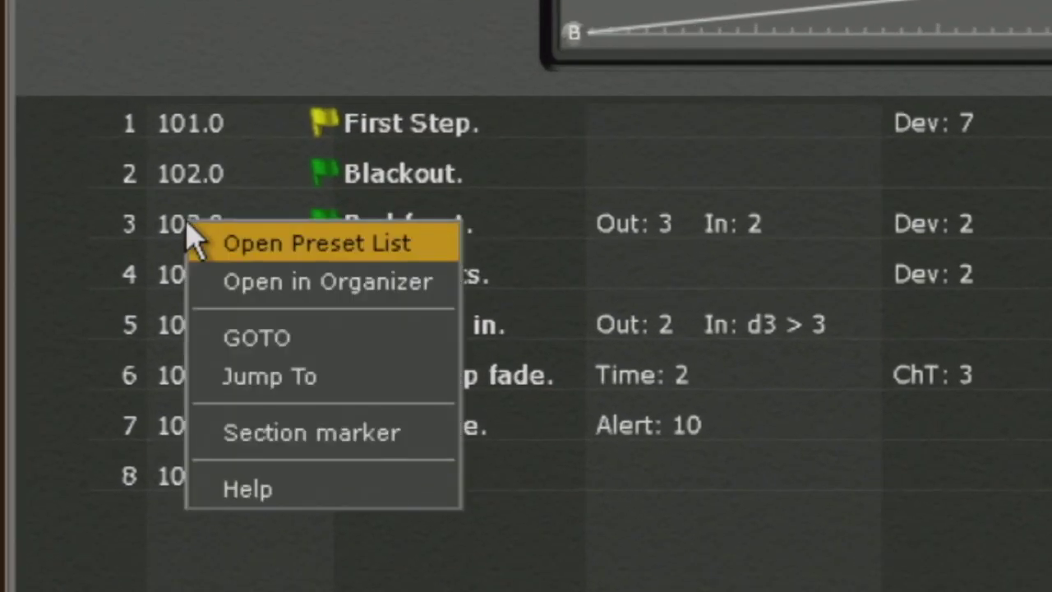
left_click(316, 436)
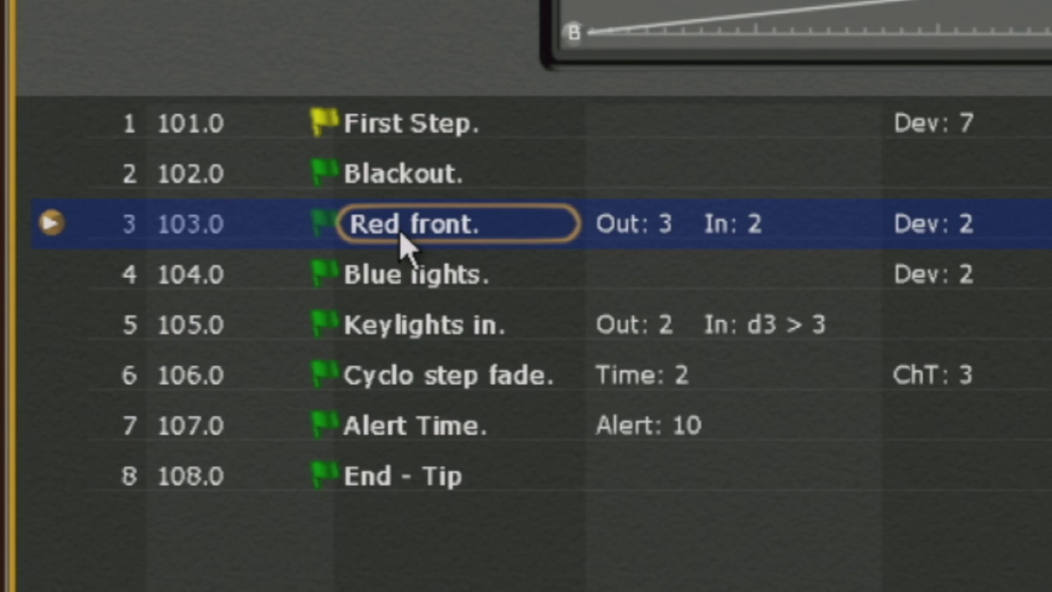
- Mark step 3, Red front., as a section marker in Example of sequence
right_click(407, 247)
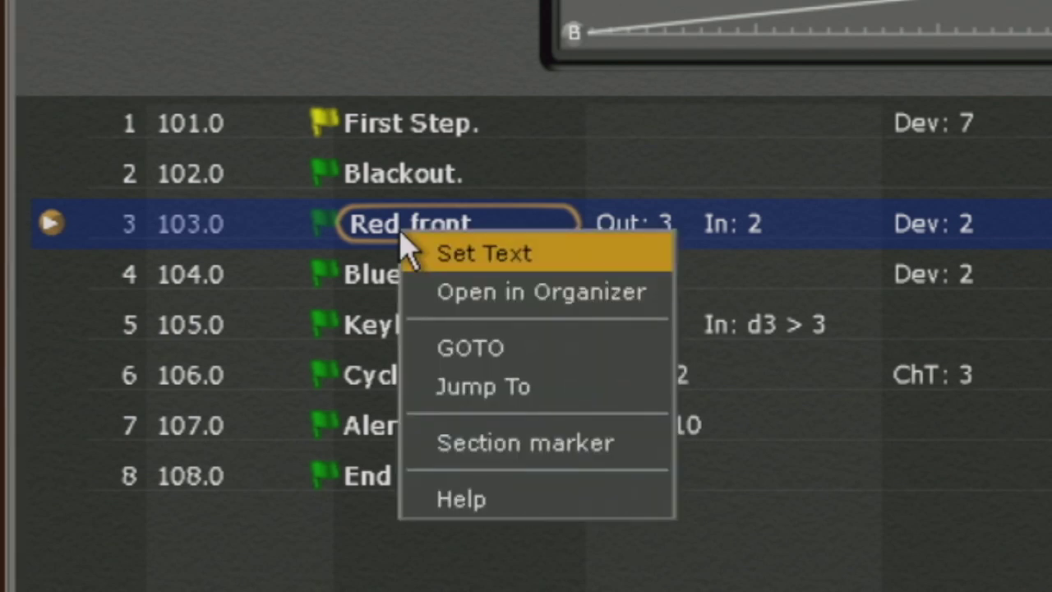
left_click(519, 444)
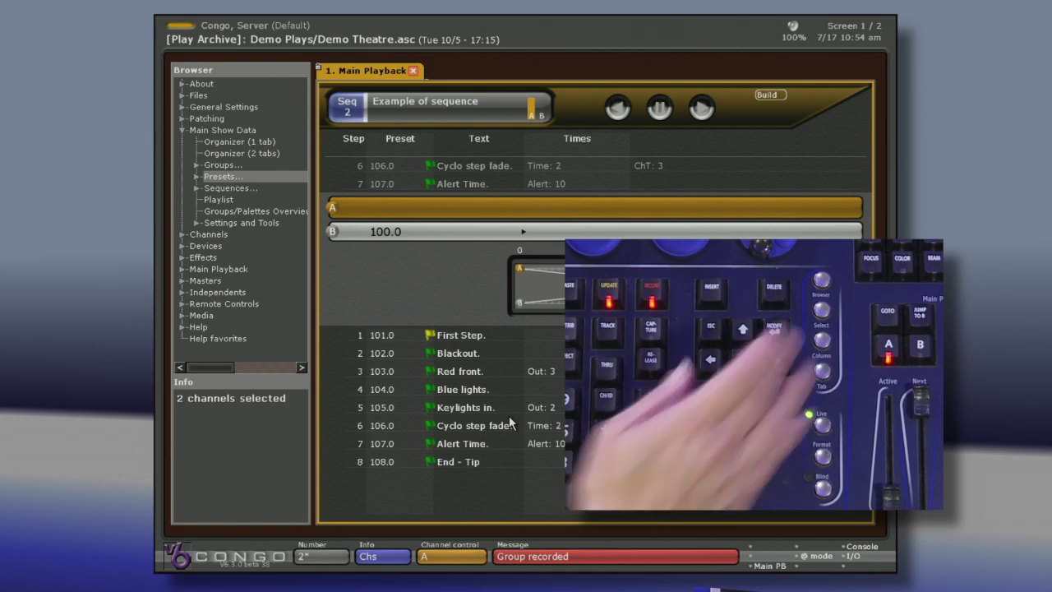
key("Escape")
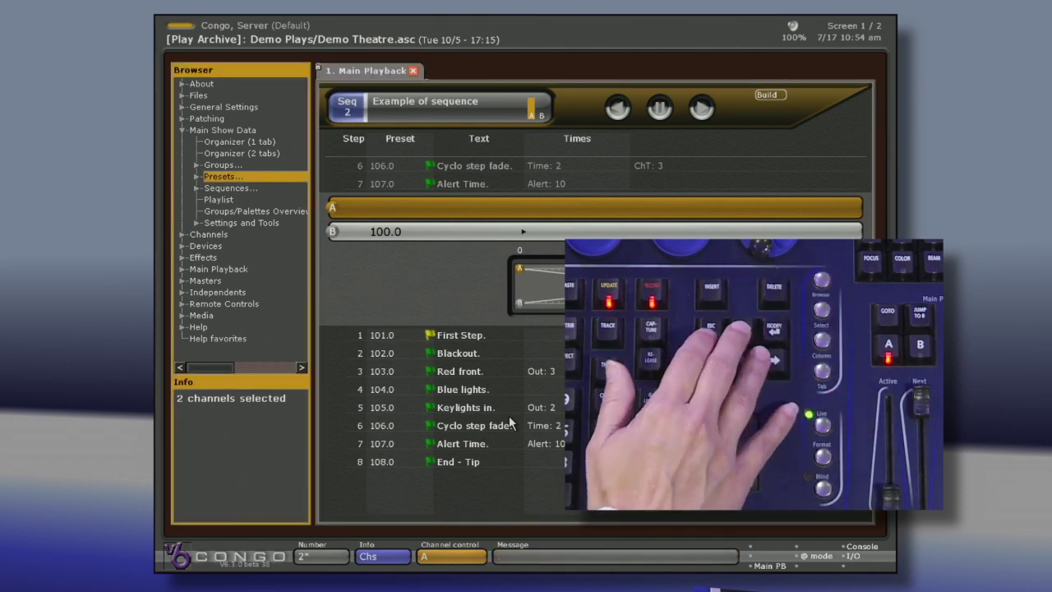
- Open Main Show Data > Organizer (1 tab) from the browser in a new tab
key("Up")
key("Up")
key("Up")
key("Up")
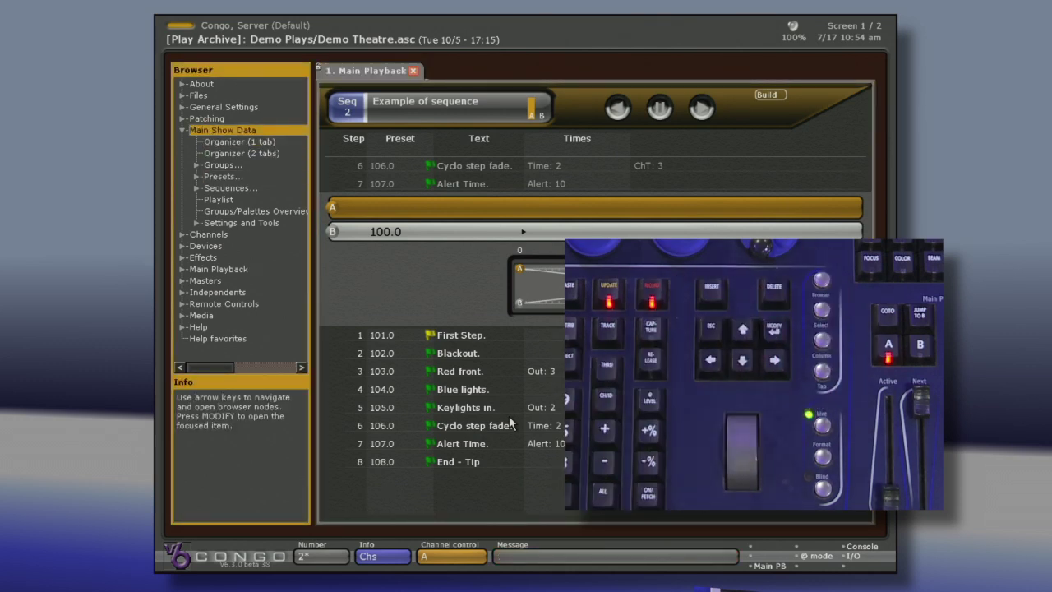
key("Down")
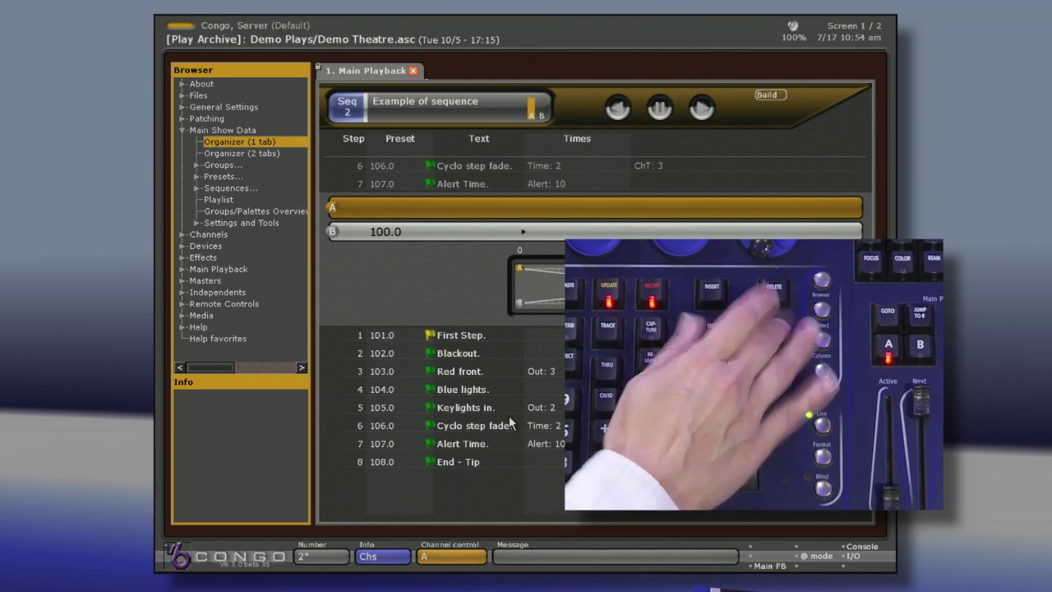
key("Return")
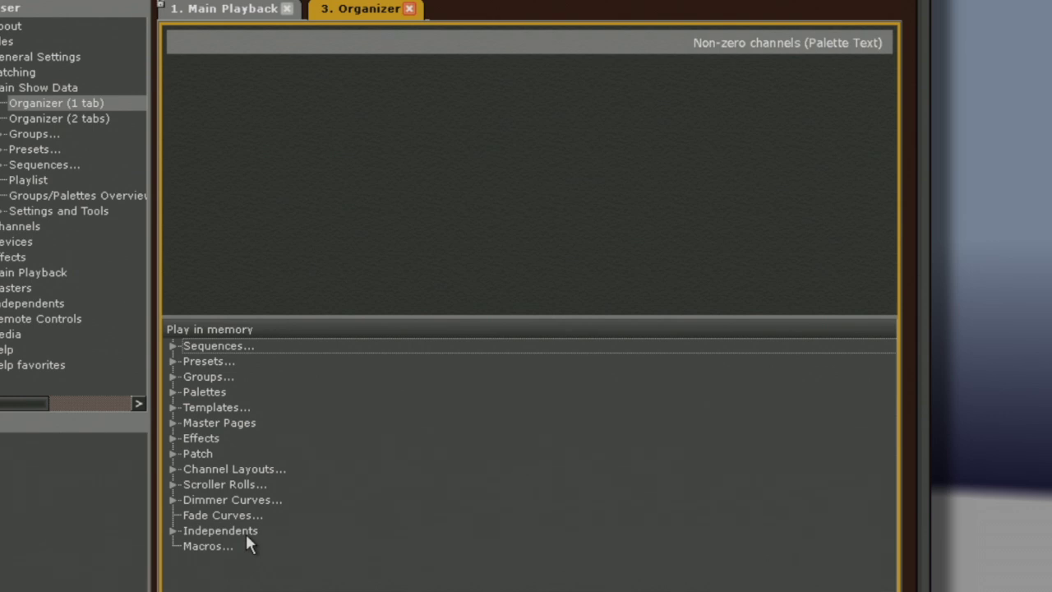
- In the Organizer, expand Presets and preset 103.0 down to its Devices
key("Down")
key("Down")
key("Down")
key("Up")
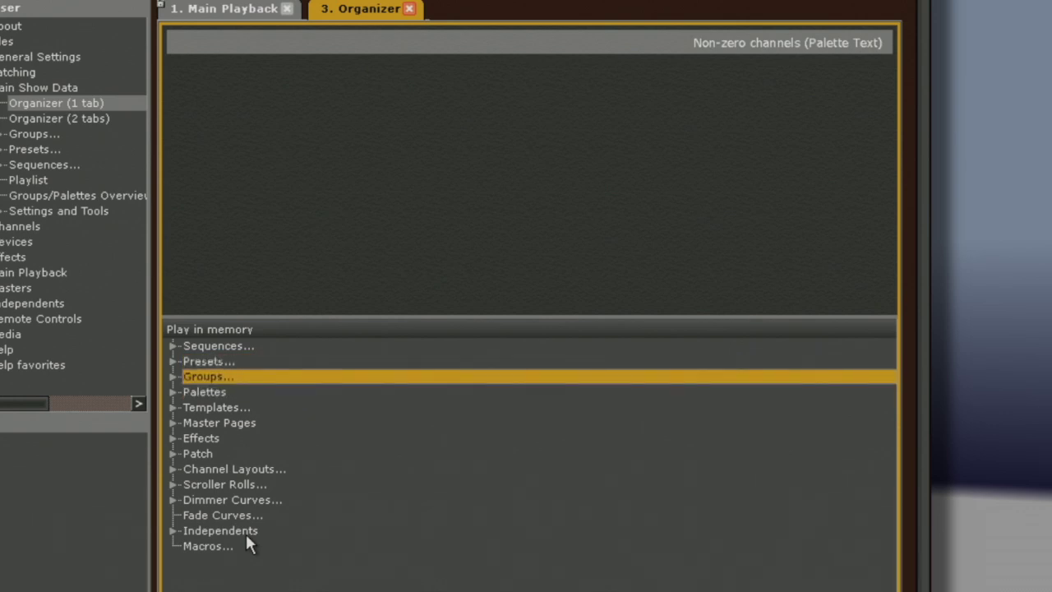
key("Up")
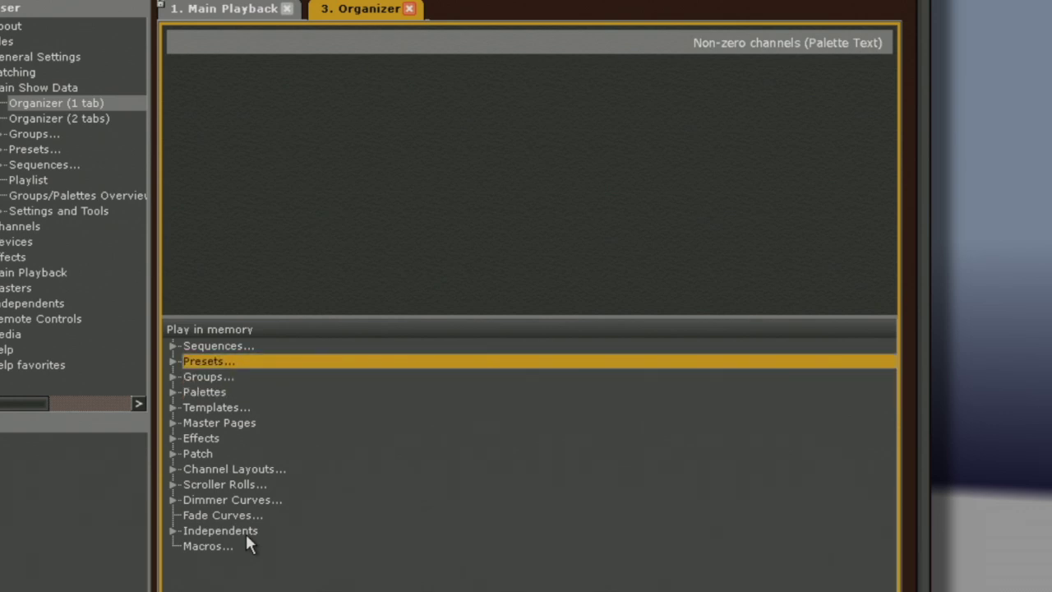
key("Right")
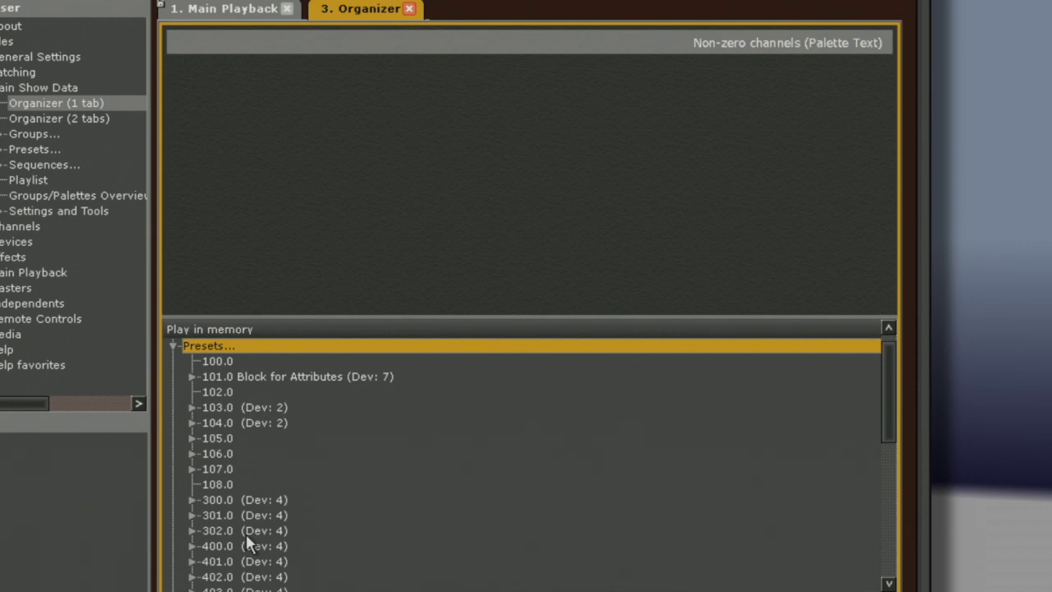
key("Down")
key("Down")
key("Down")
key("Down")
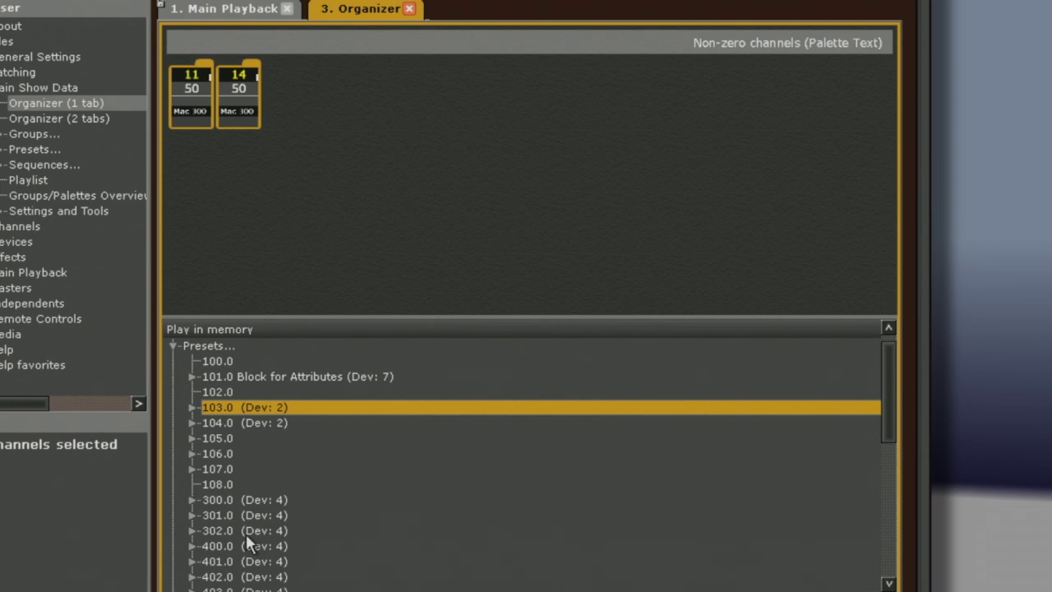
key("Right")
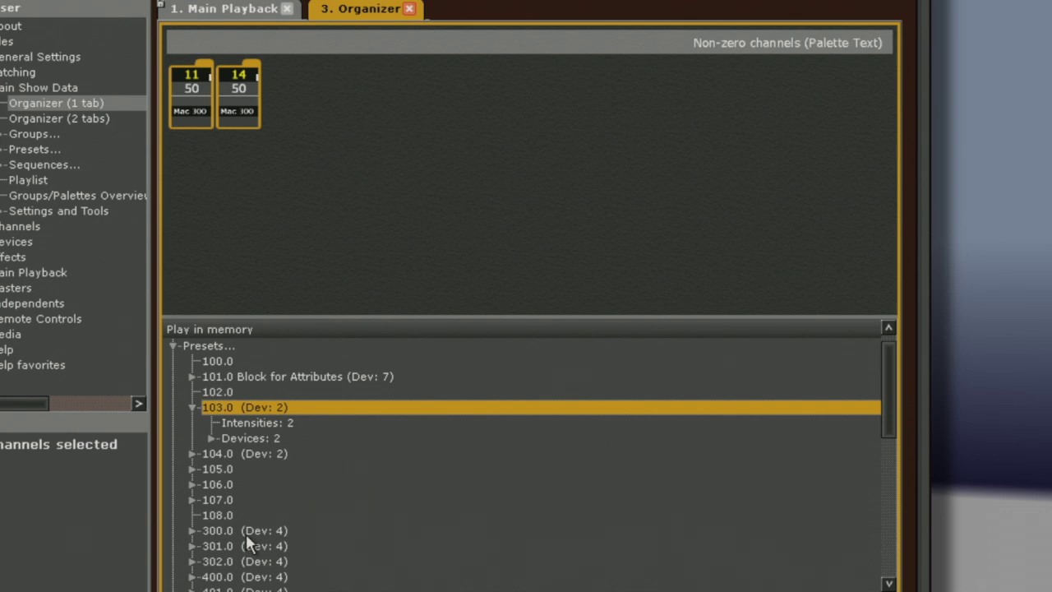
key("Down")
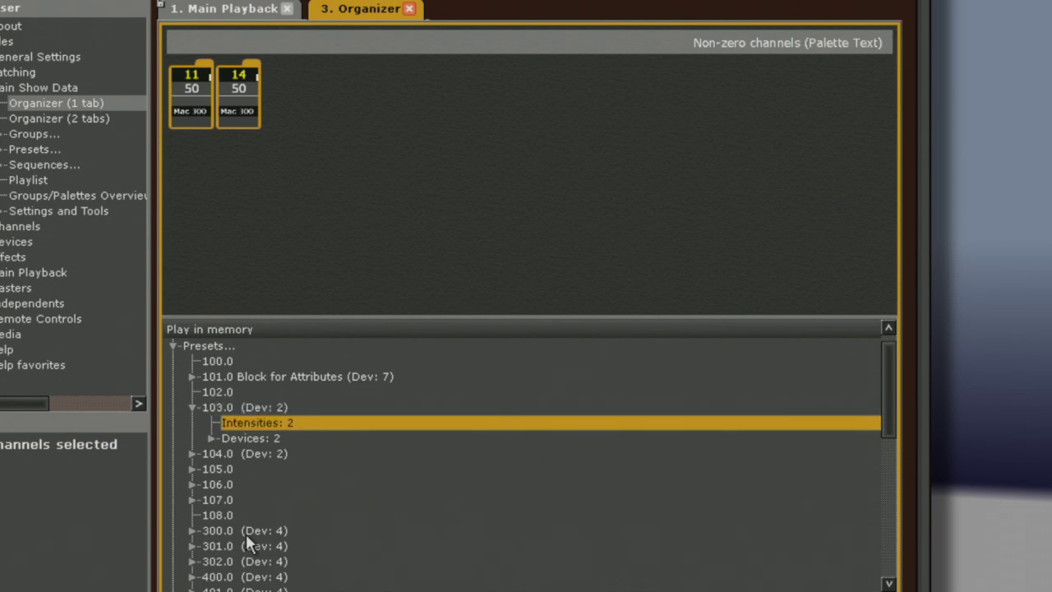
key("Down")
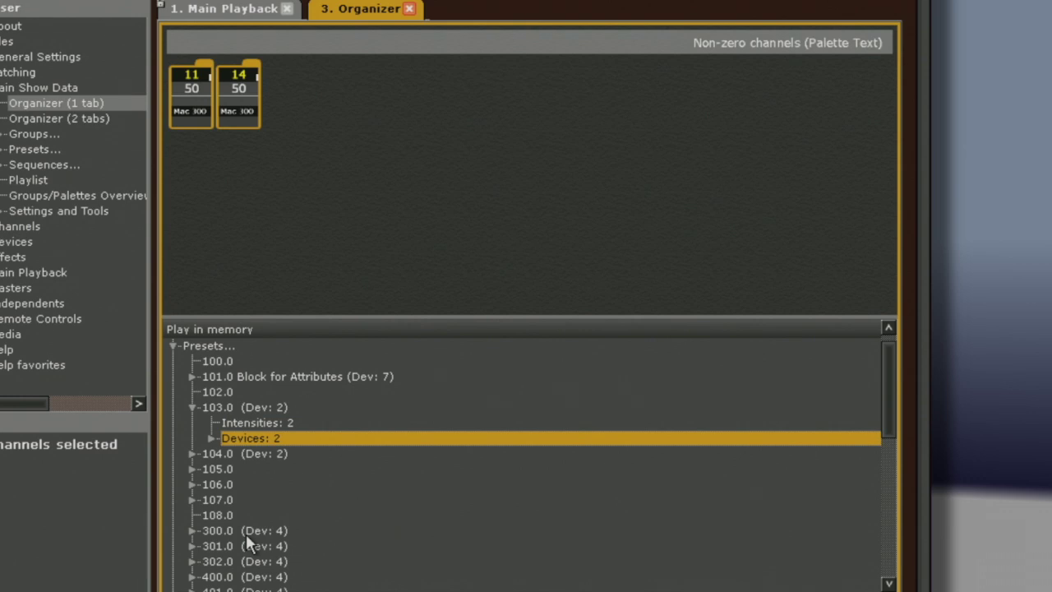
key("Right")
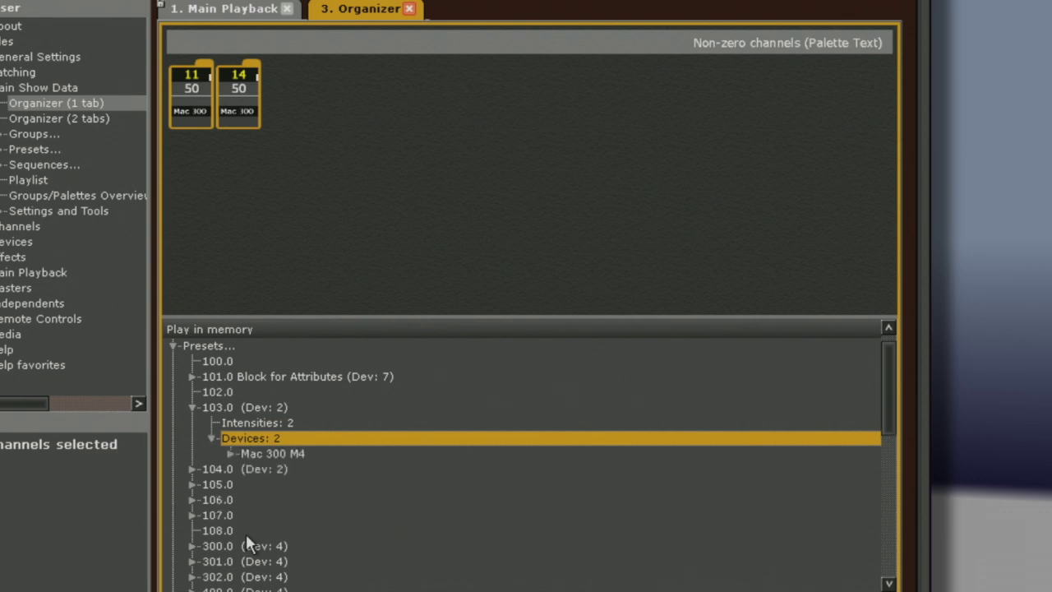
- Expand Mac 300 M4 > Channel 14 > Focus to reveal Pan, Tilt and Focus Speed
key("Down")
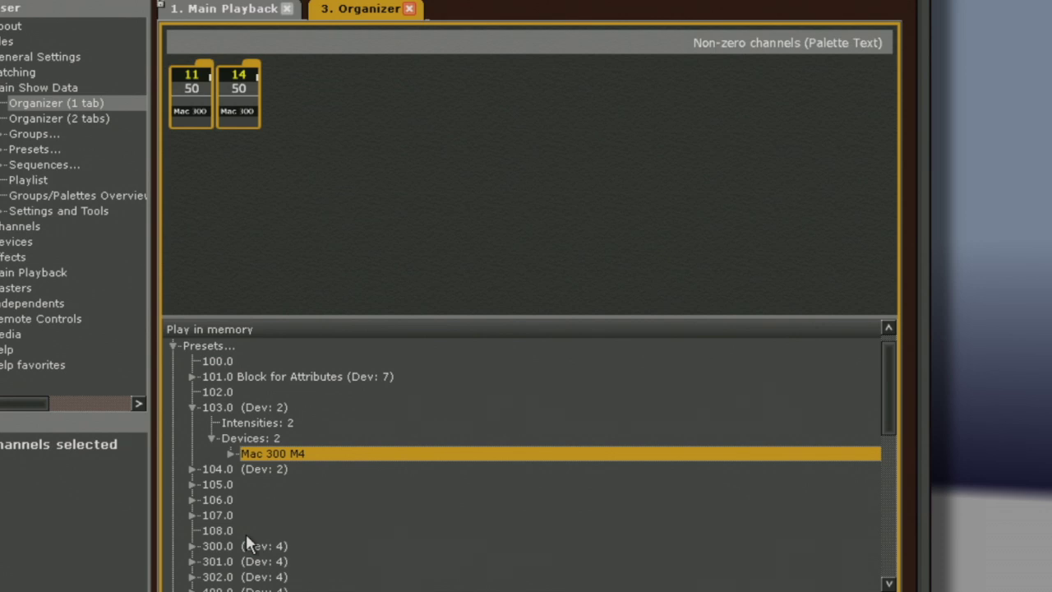
key("Right")
key("Down")
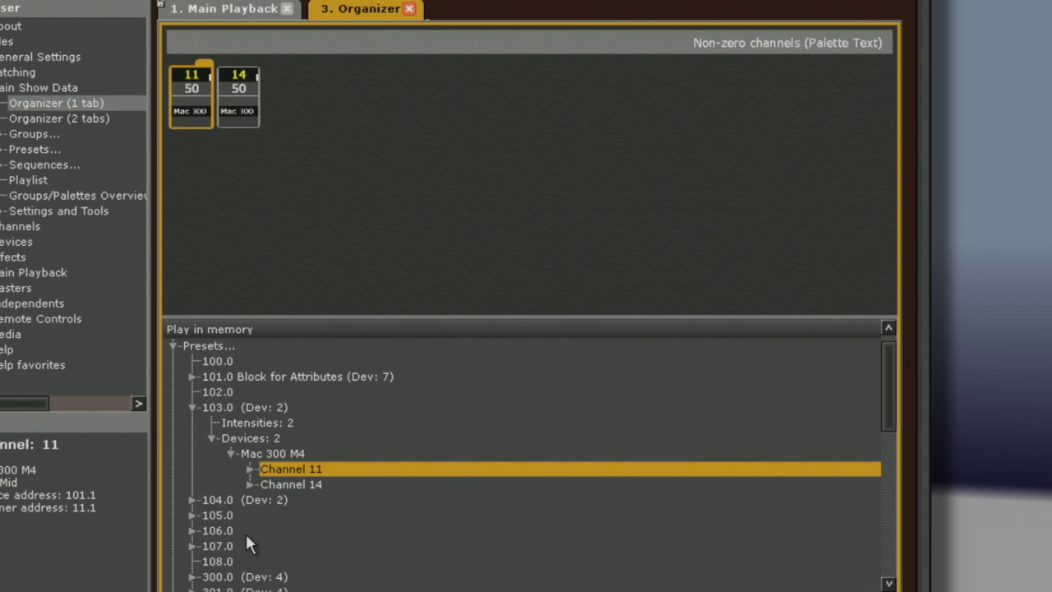
key("Down")
key("Up")
key("Down")
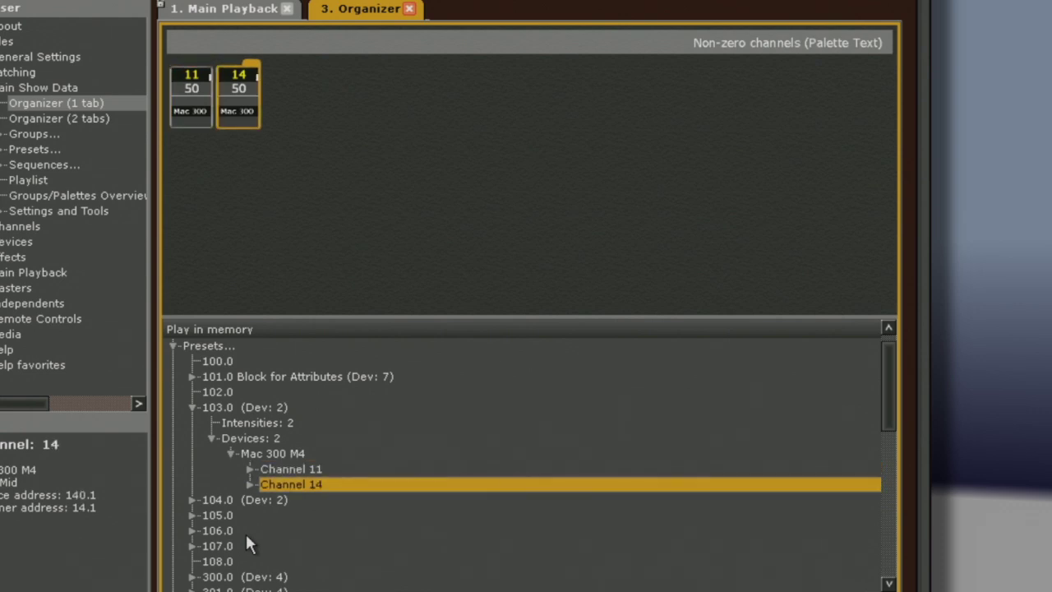
key("Right")
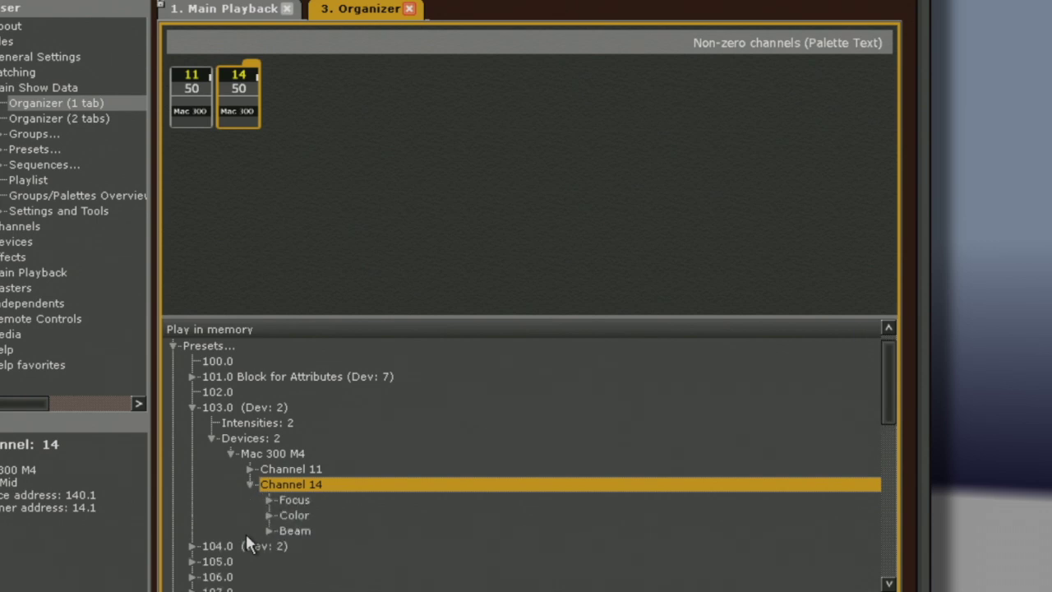
key("Down")
key("Right")
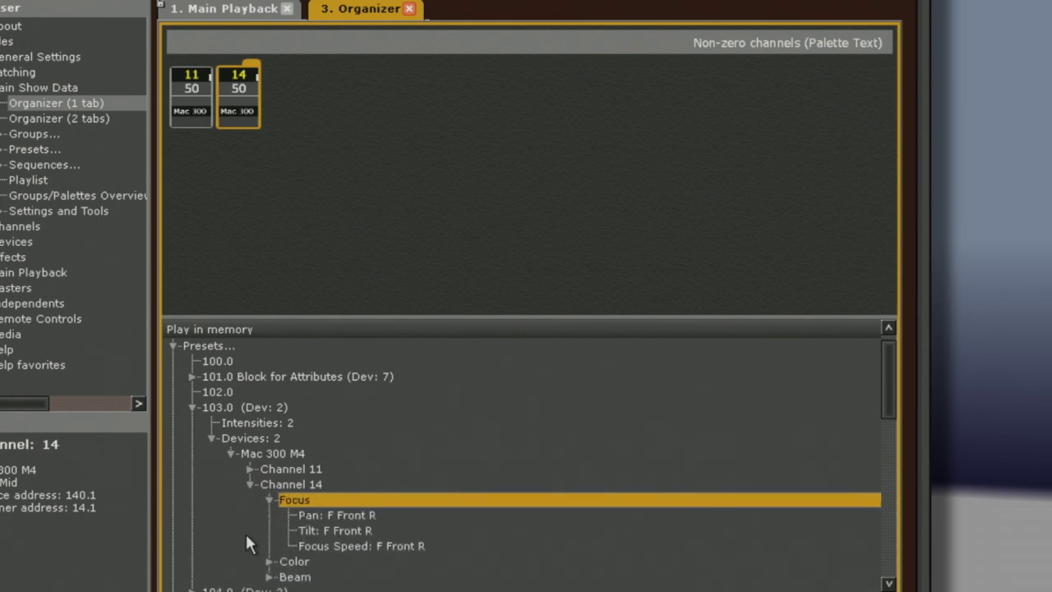
key("Down")
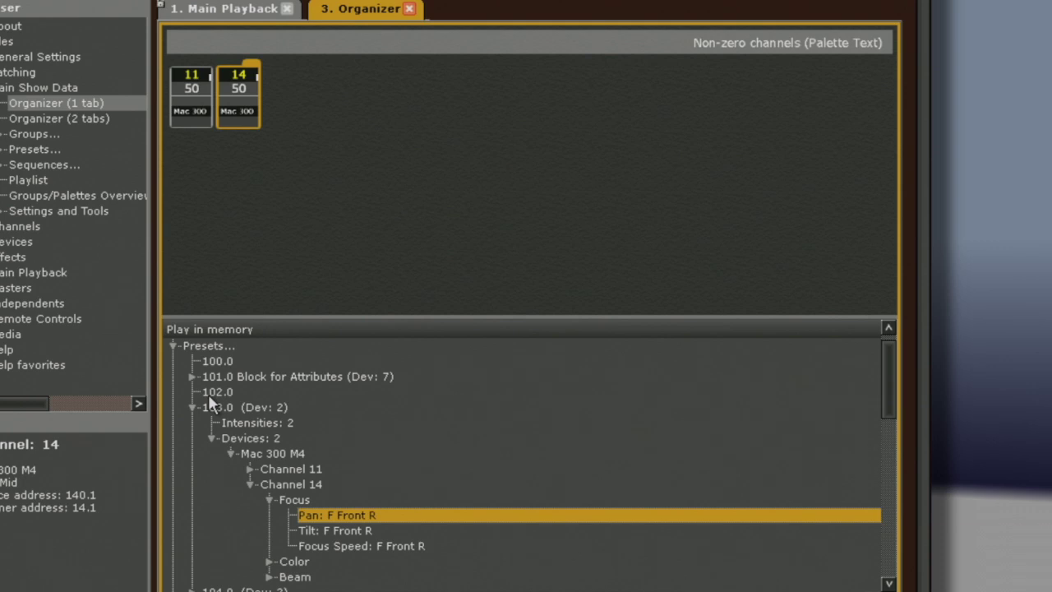
left_click(254, 438)
- Drag preset 103.0's Devices onto preset 102.0 and choose Move in the Drop dialog
left_click_drag(252, 435, 219, 388)
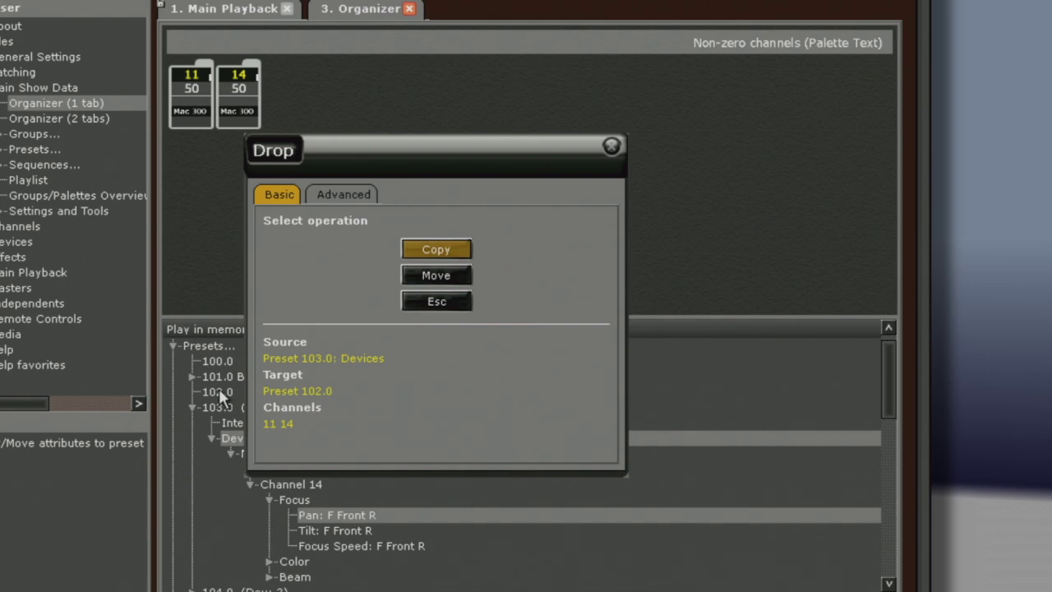
key("Down")
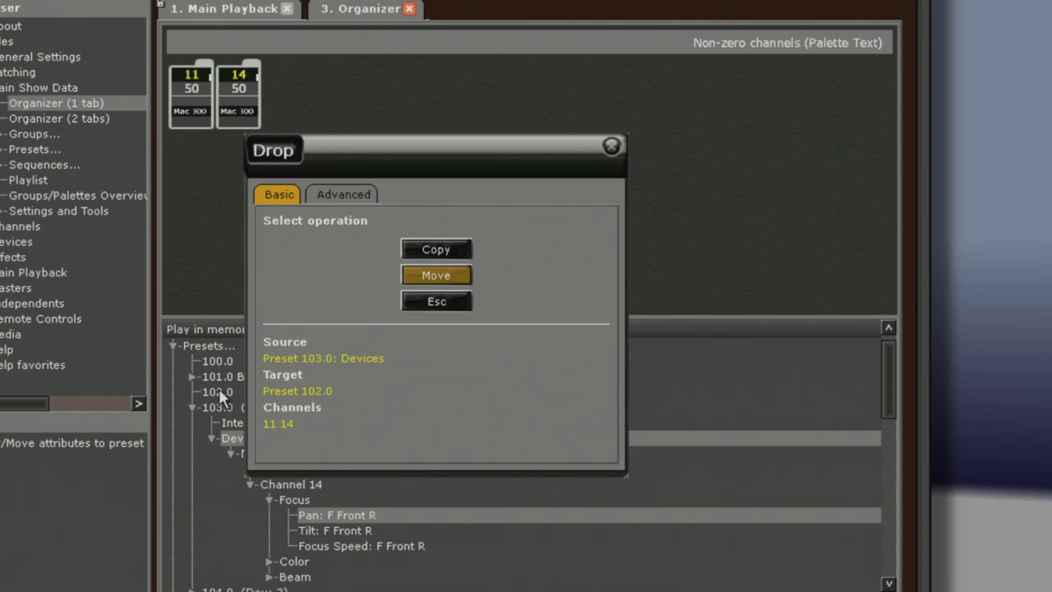
key("Return")
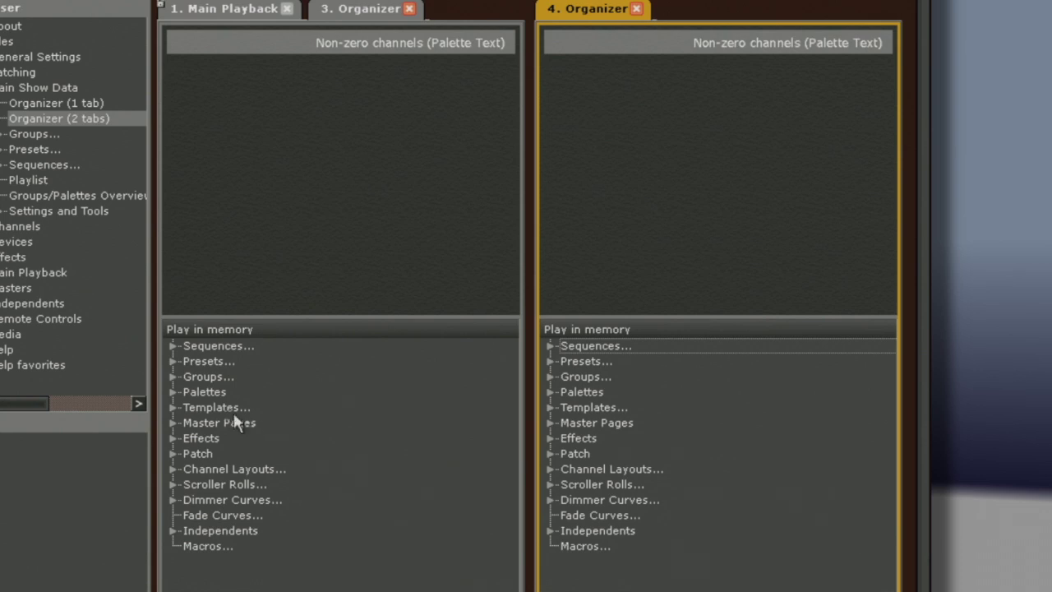
- Expand Example of sequence in the left Organizer and sequence 6 in the right one
left_click(174, 345)
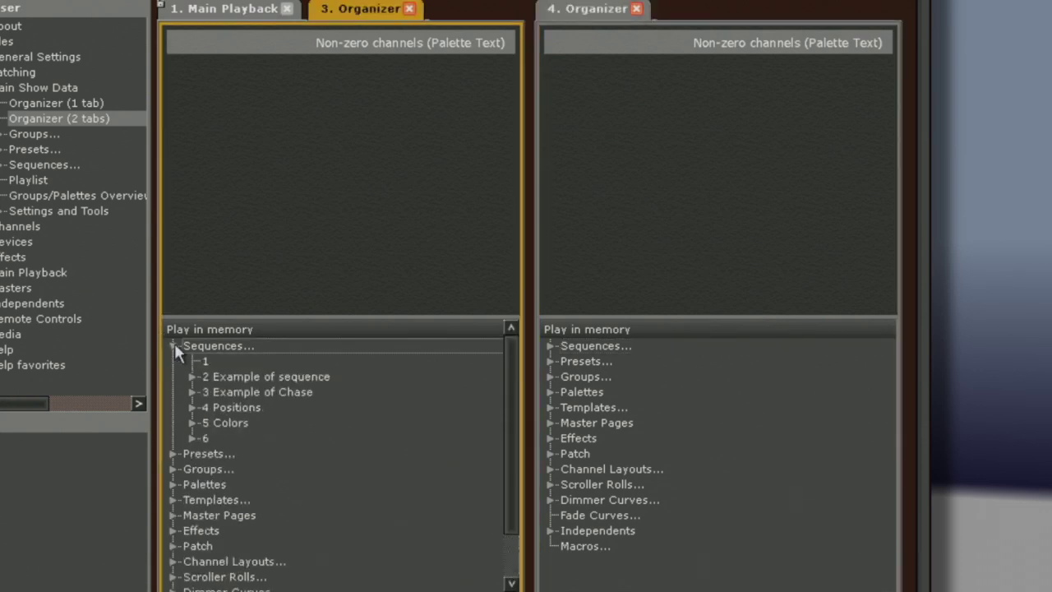
left_click(190, 375)
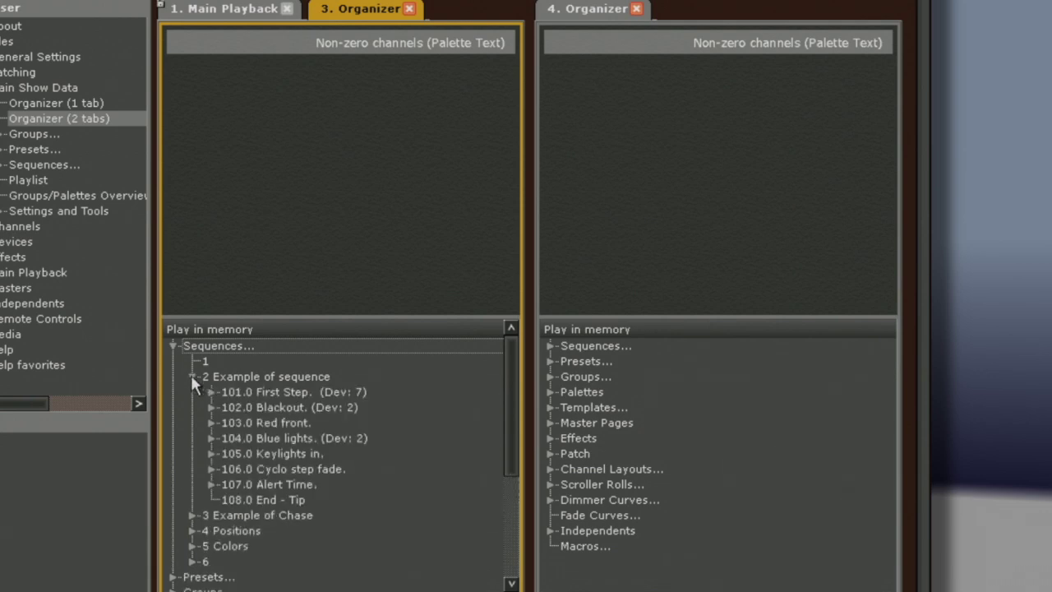
left_click(550, 345)
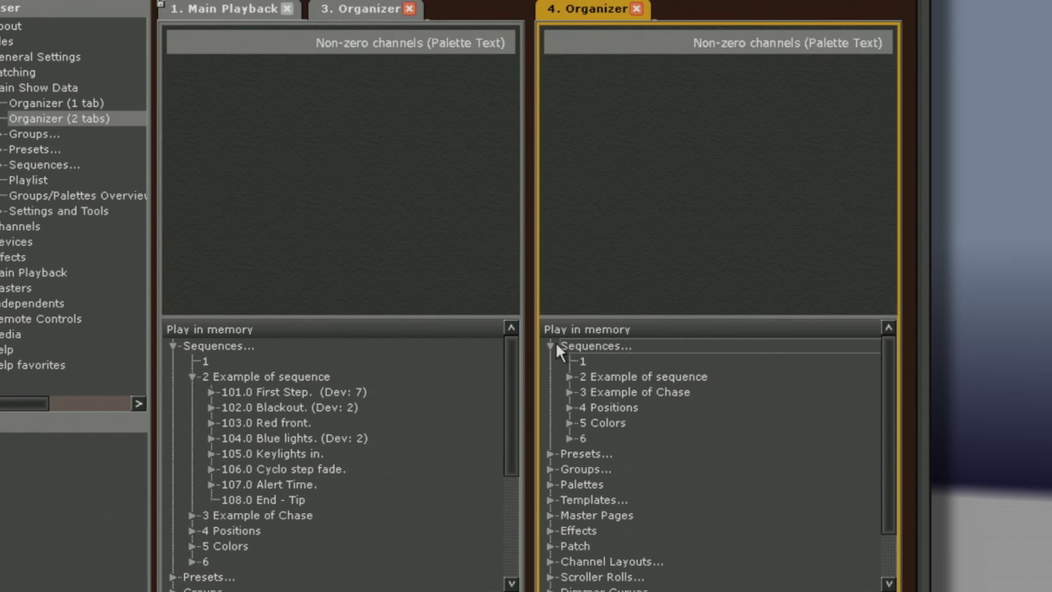
left_click(569, 438)
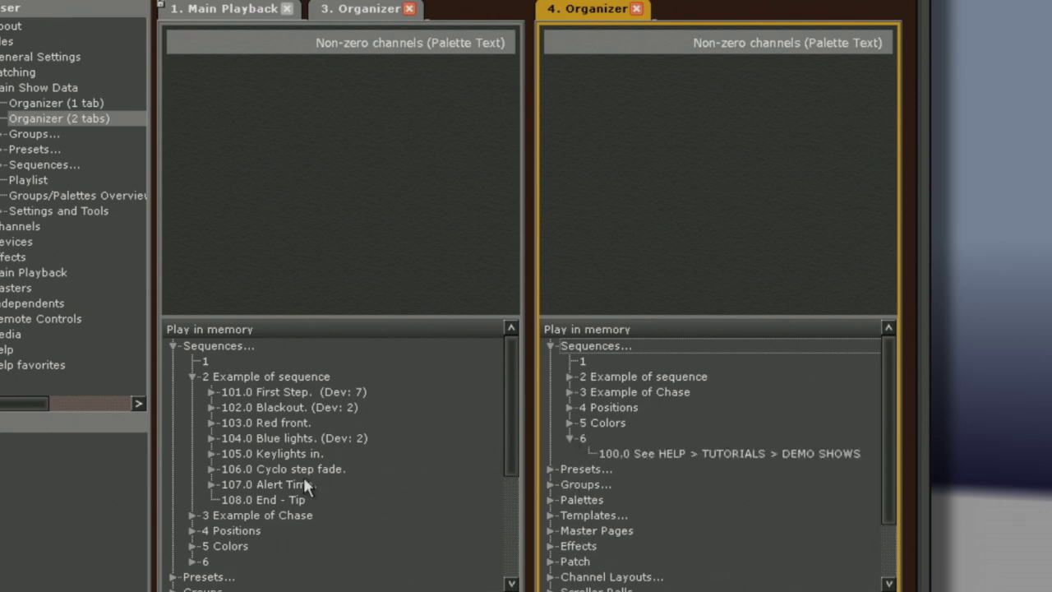
- Select steps 101.0 through 104.0 and drag them onto sequence 6
left_click(250, 392)
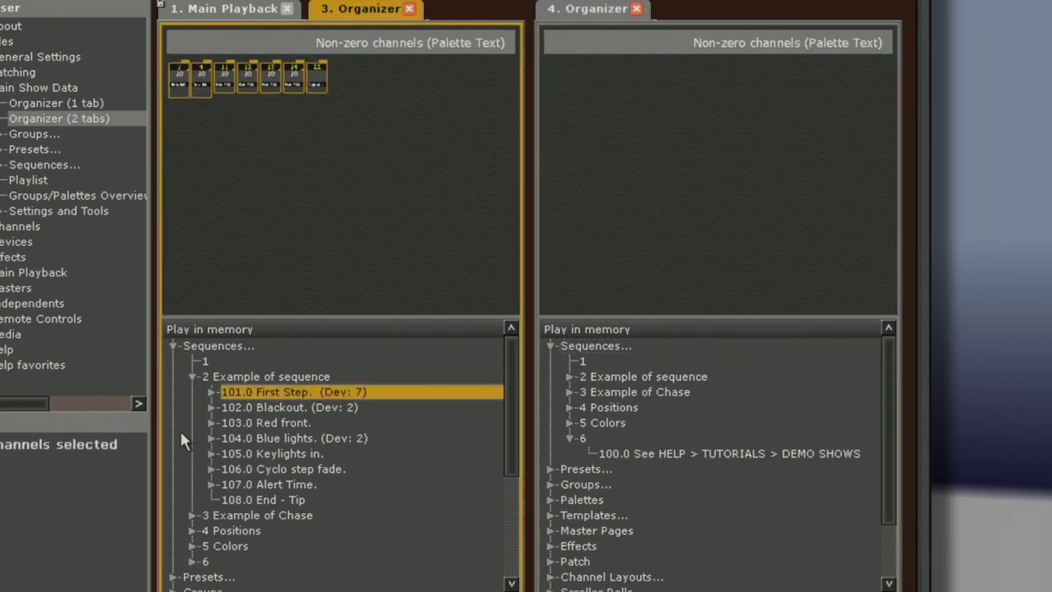
key("shift+Down")
key("shift+Down")
key("shift+Down")
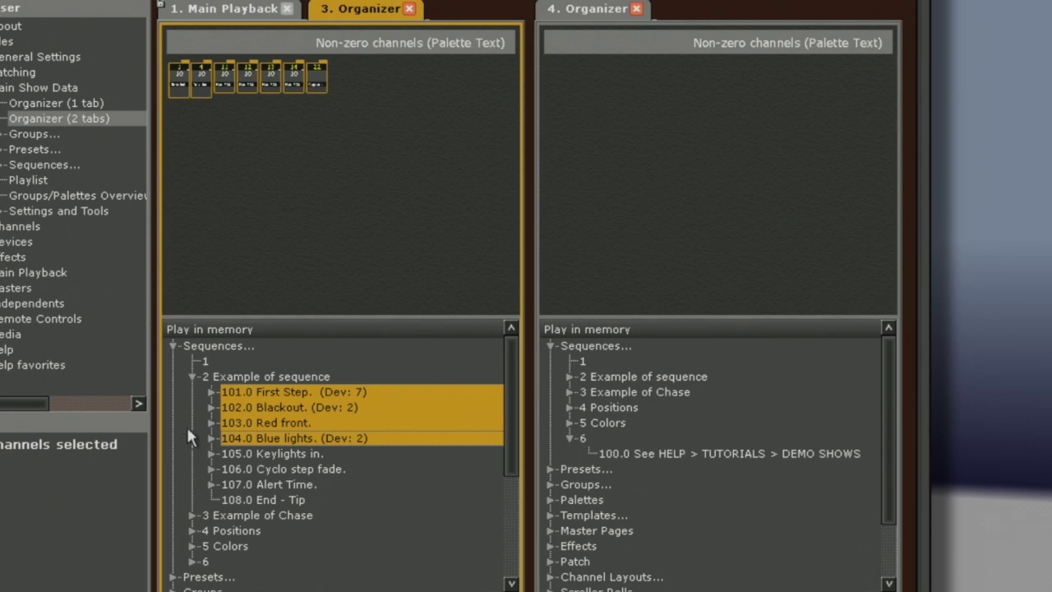
left_click_drag(245, 404, 586, 443)
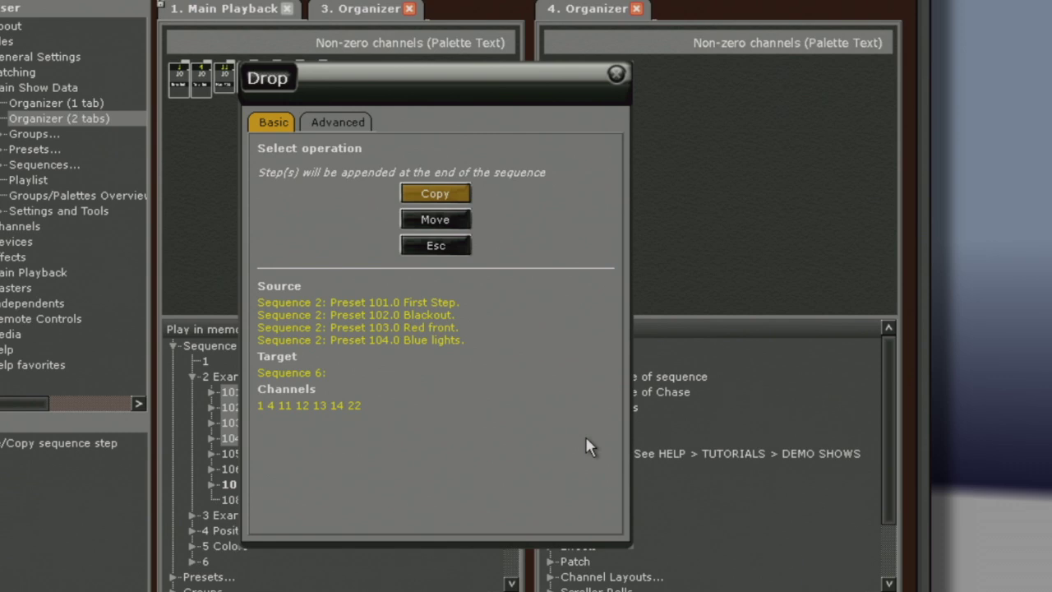
- Confirm Copy in the Drop dialog to append steps 101.0–104.0 to sequence 6
key("Return")
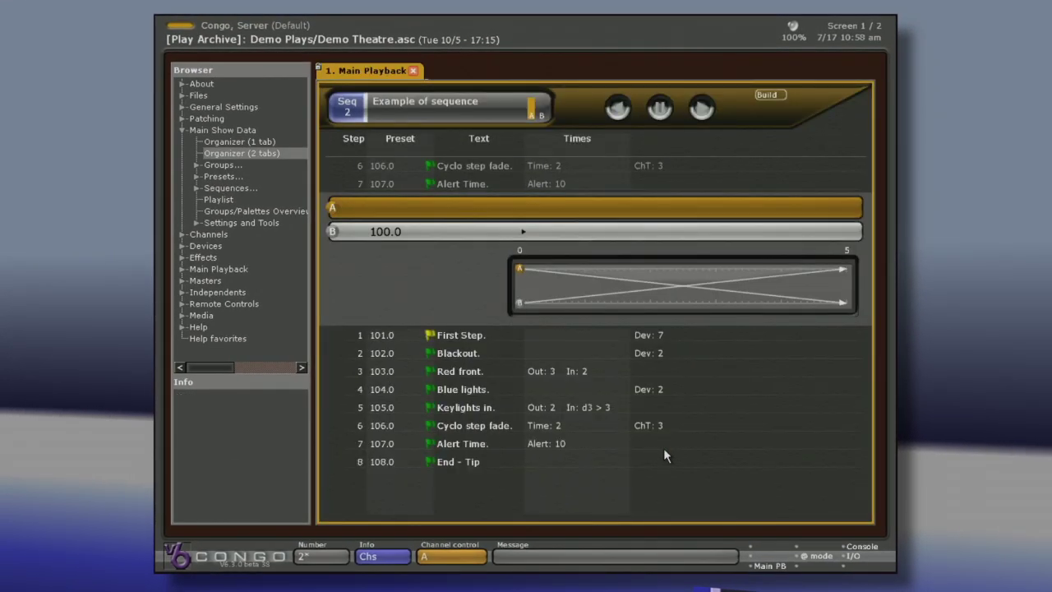
- Start a new untitled play with No patch and dismiss its settings summary
key("Up")
key("Up")
key("Up")
key("Up")
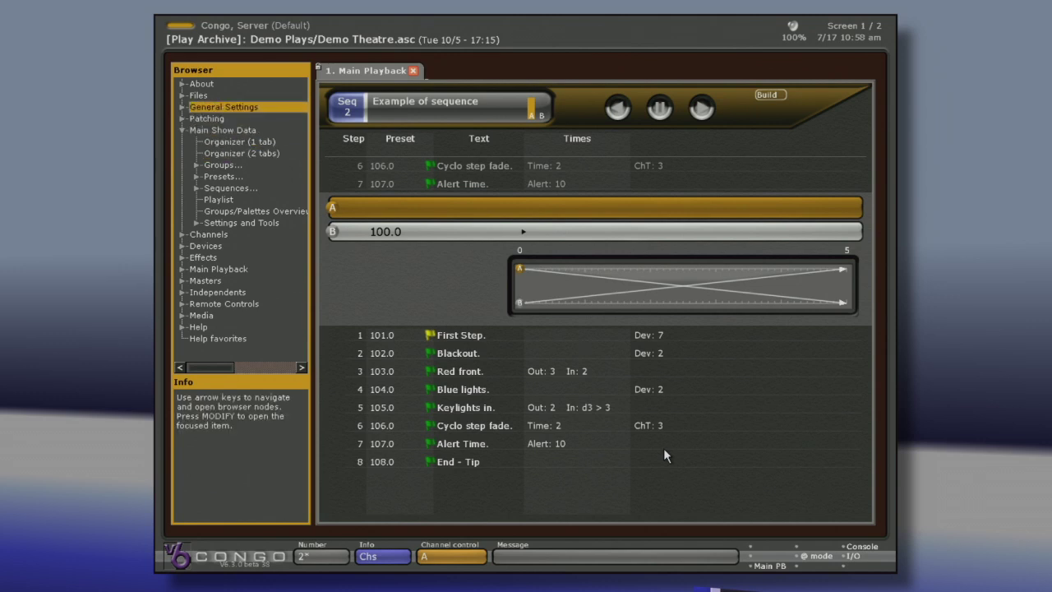
key("Up")
key("Right")
key("Down")
key("Return")
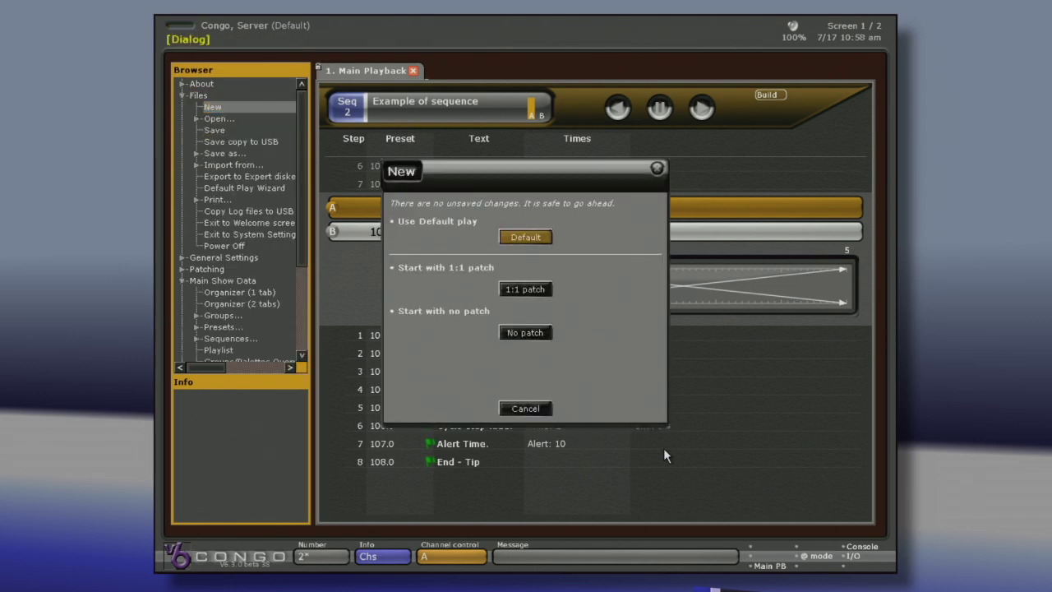
key("Down")
key("Down")
key("Down")
key("Up")
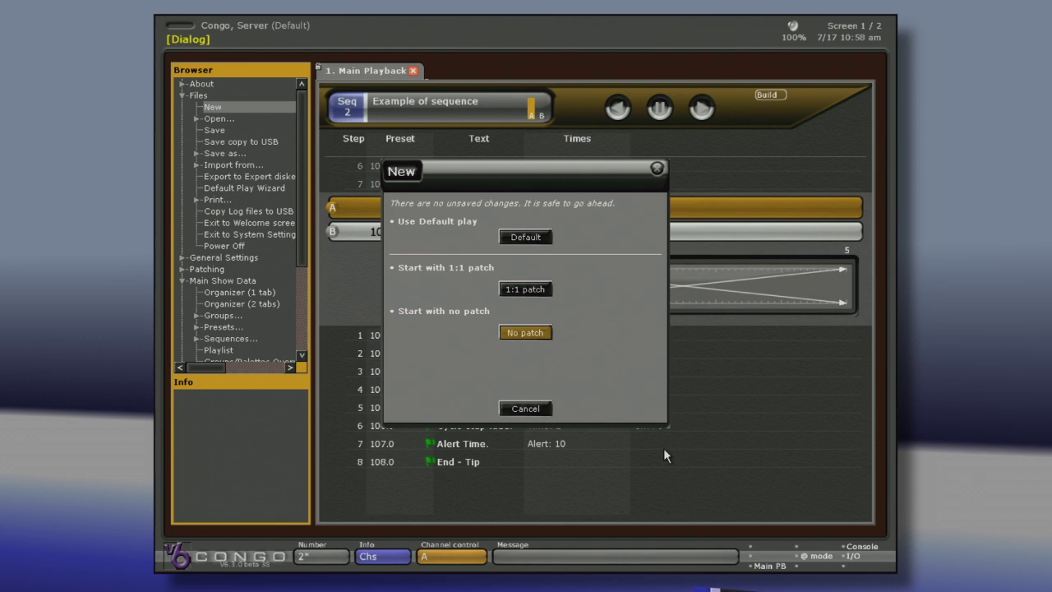
key("Return")
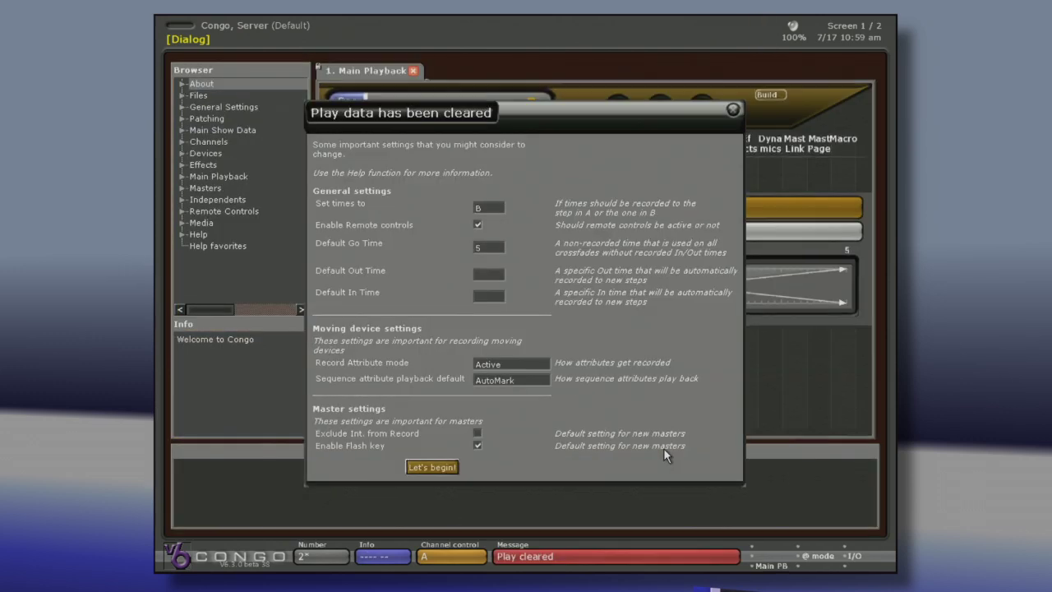
key("Return")
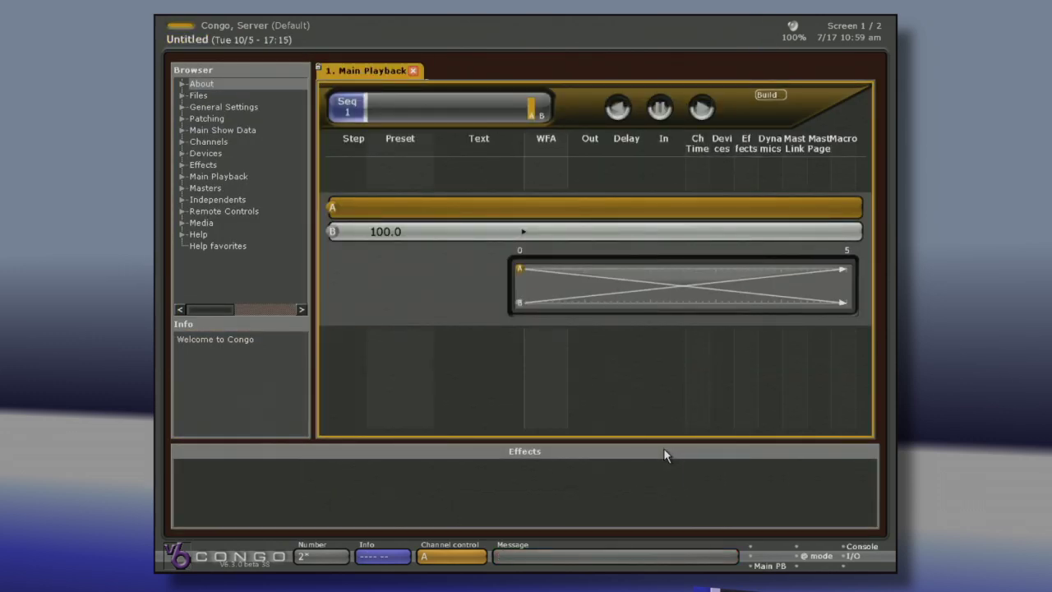
- Browse Files > Import from > Play Archive > [Demo Plays] down to the demo concert play
key("Tab")
key("Down")
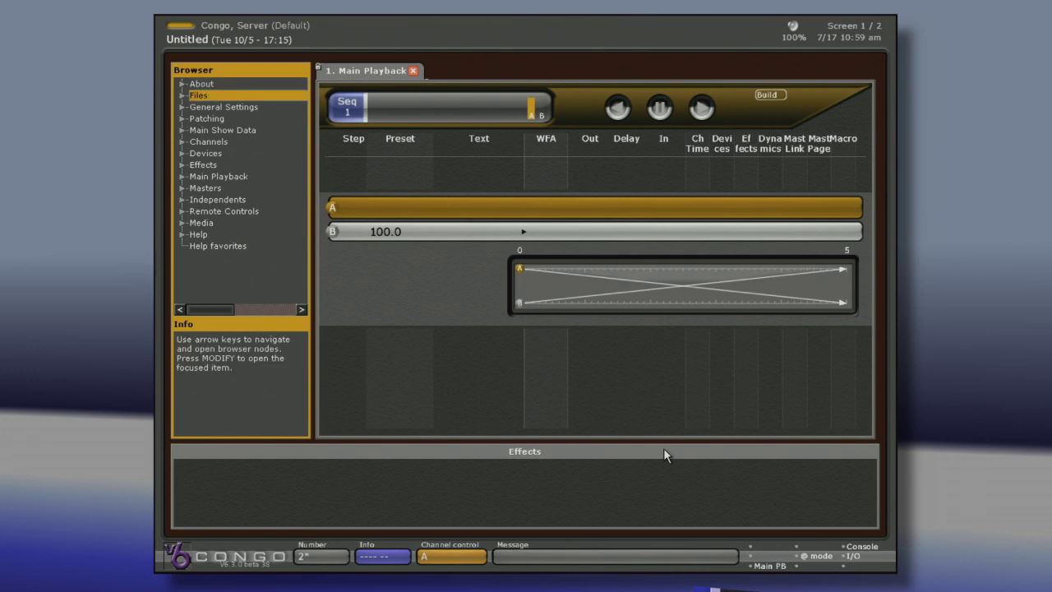
key("Right")
key("Down")
key("Down")
key("Down")
key("Down")
key("Down")
key("Down")
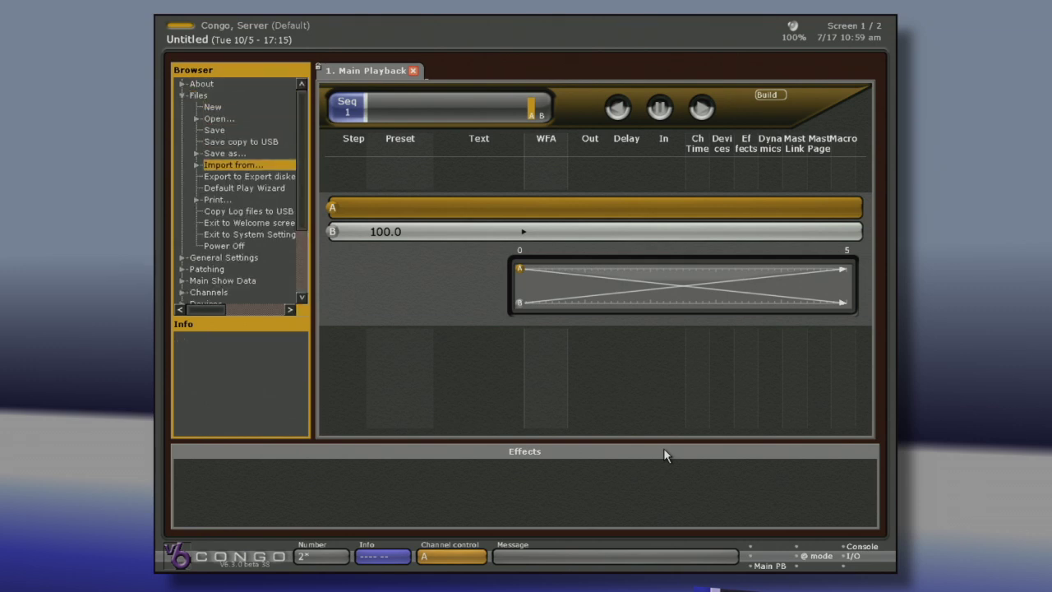
key("Right")
key("Down")
key("Right")
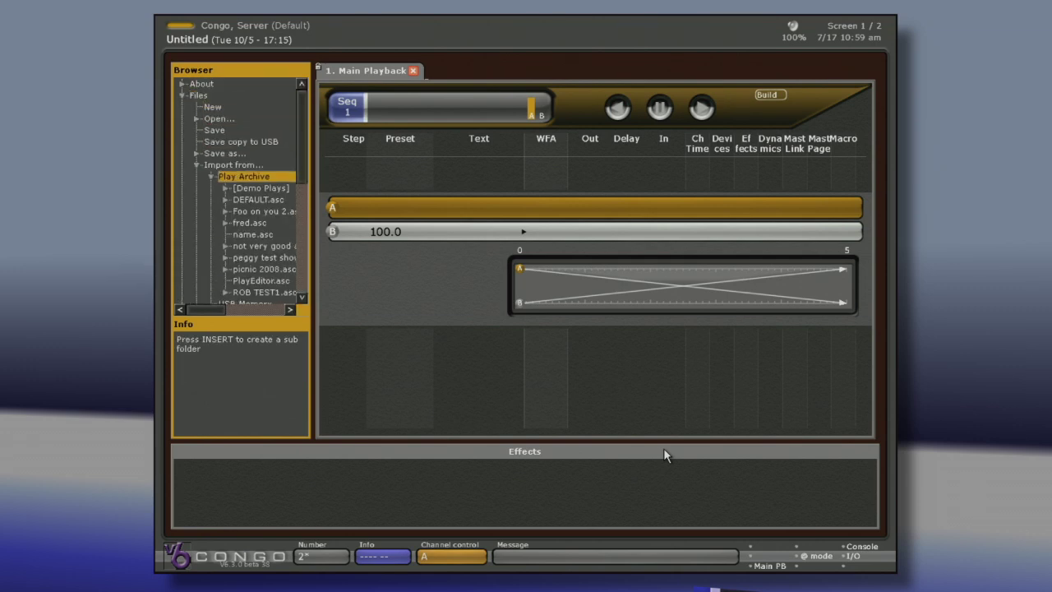
key("Down")
key("Right")
key("Down")
key("Down")
key("Down")
key("Down")
key("Down")
key("Down")
key("Down")
key("Down")
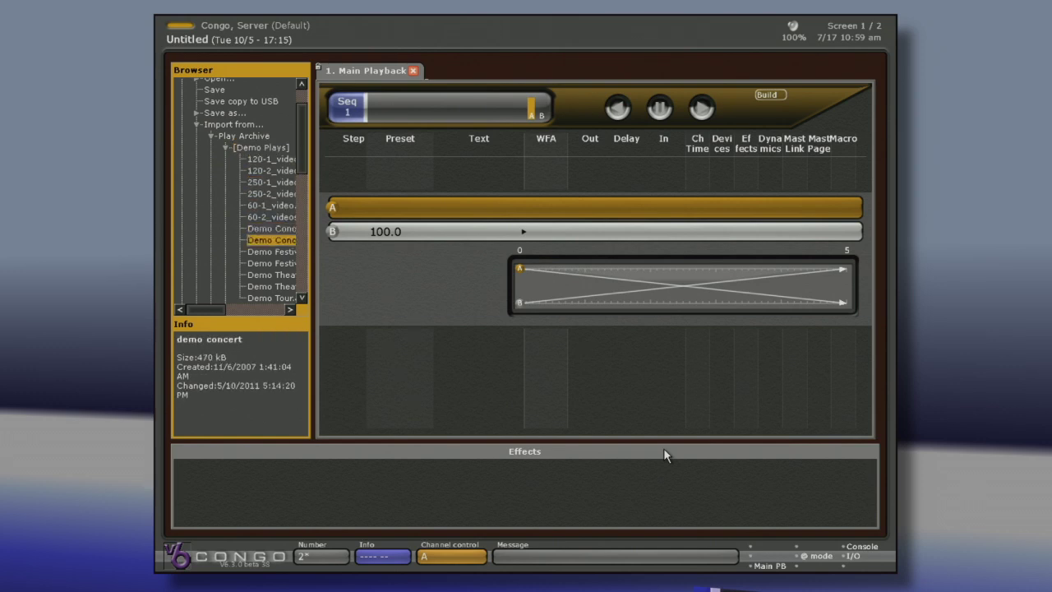
key("Down")
key("Down")
key("Down")
key("Down")
key("Down")
- Open demo theatre in the Import Organizer, collapse the Browser, and expand its Presets
key("Up")
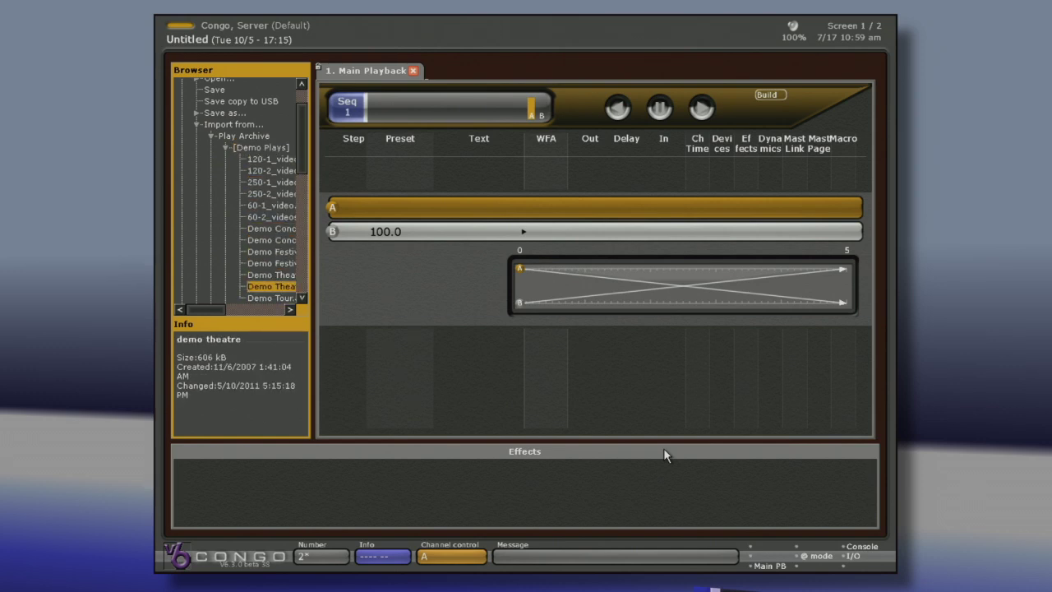
key("Return")
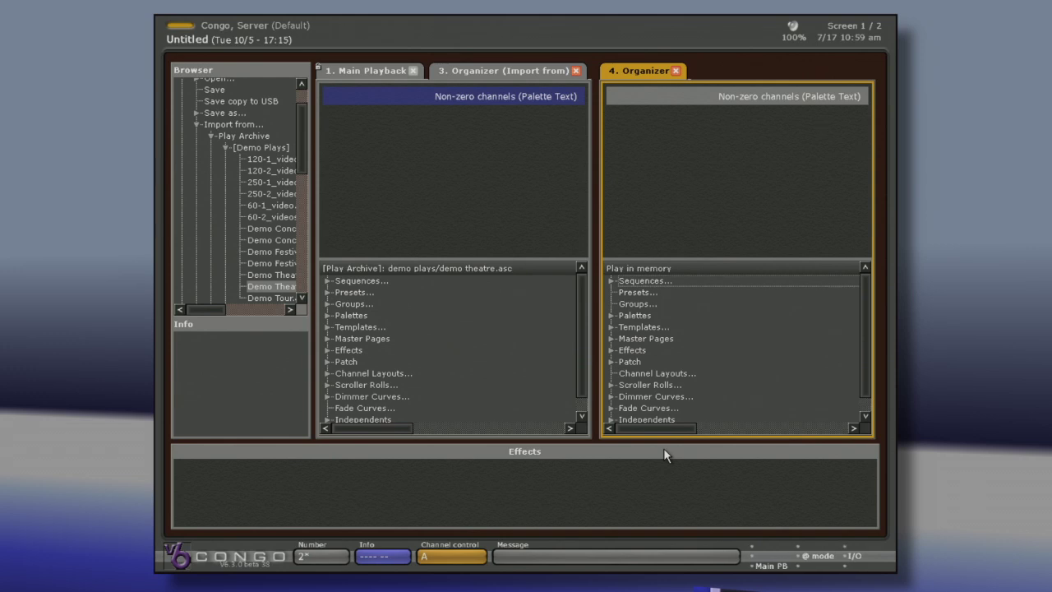
key("Tab")
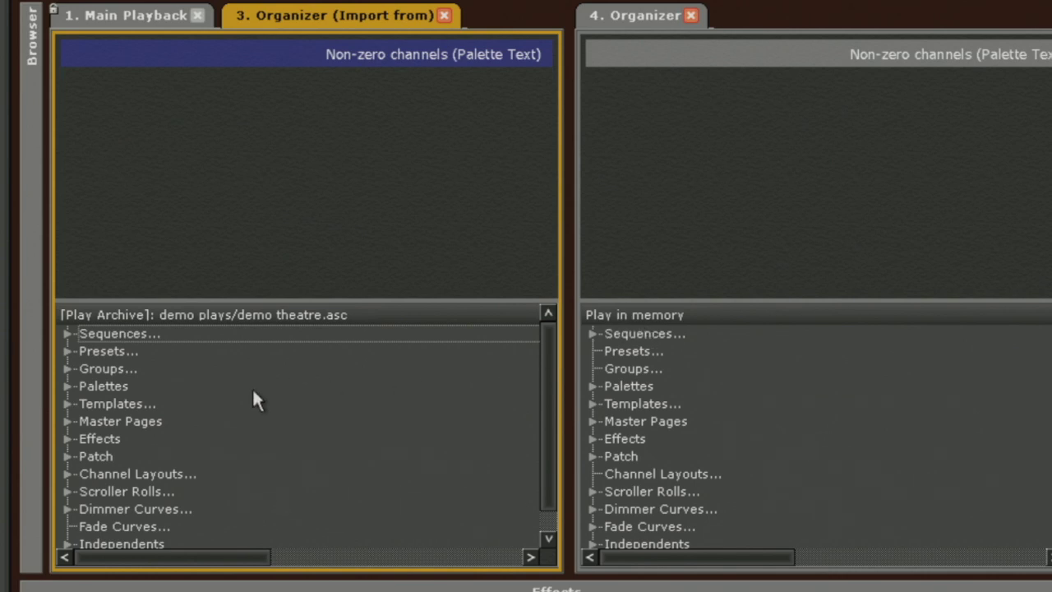
left_click(75, 349)
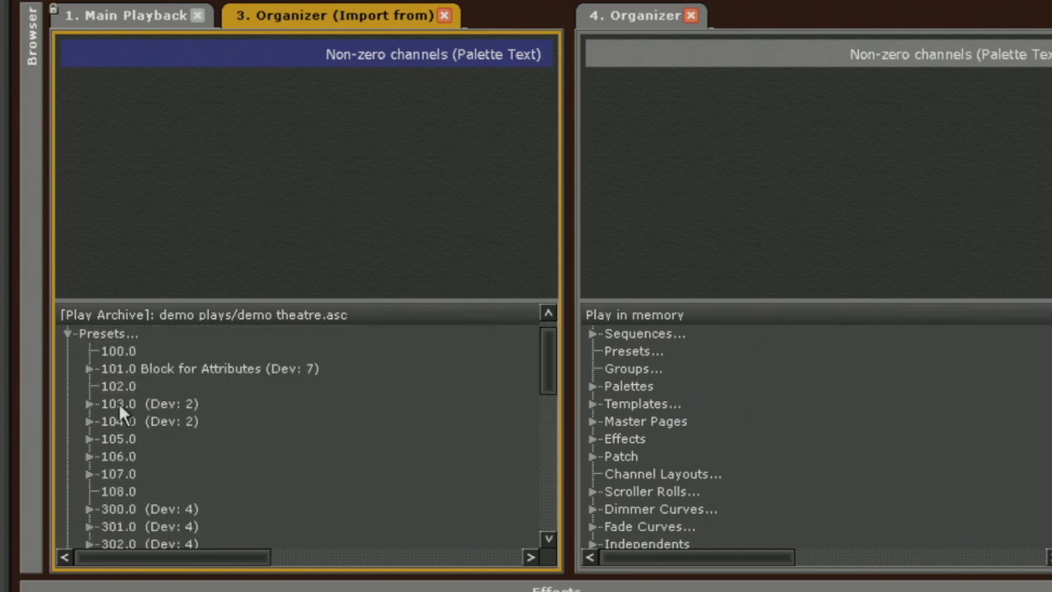
- Copy preset 103.0 from demo theatre into the play in memory and acknowledge its dependent objects
left_click_drag(115, 396, 633, 351)
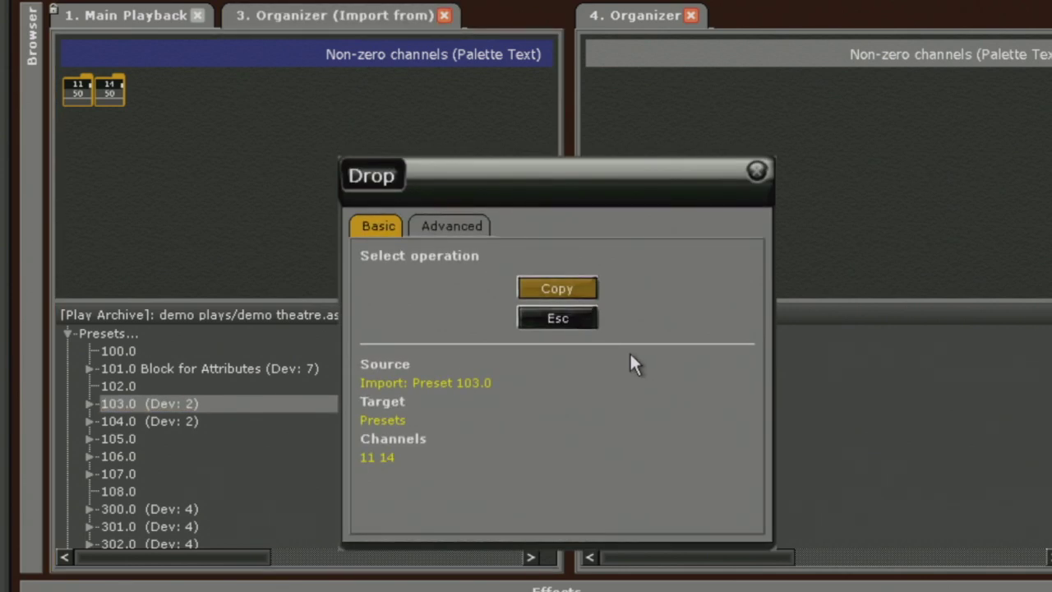
key("Return")
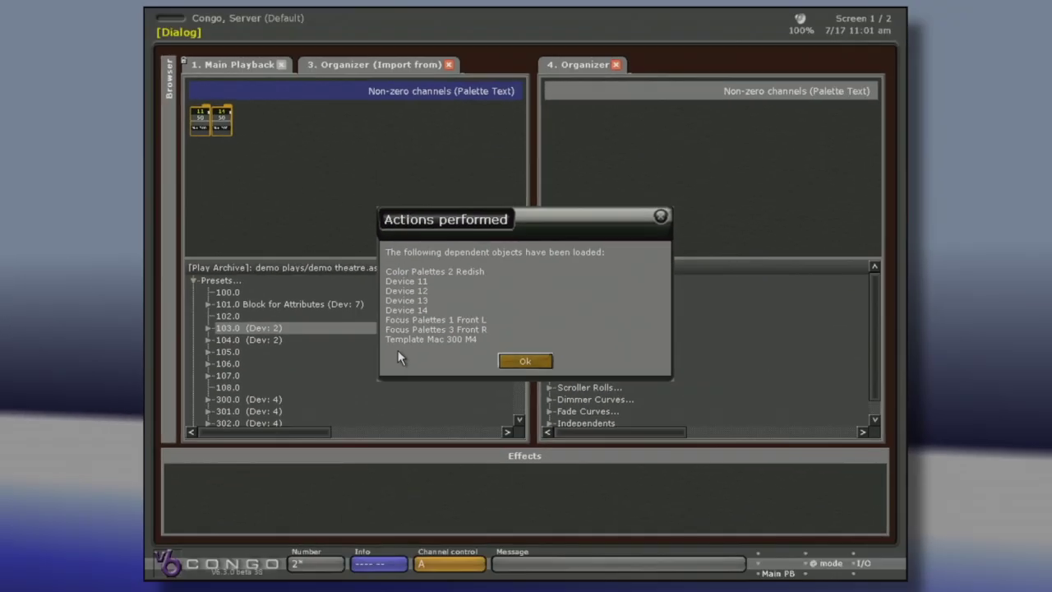
key("Return")
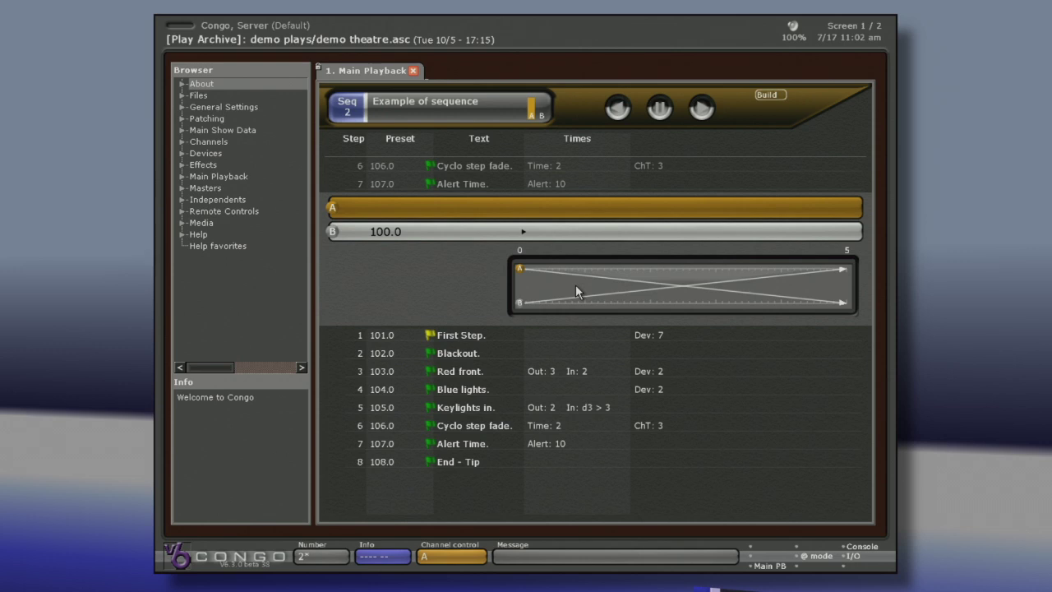
- In Main Playback, drop step 105.0 Keylights in onto step 2 Blackout and view advanced choices
left_click(382, 74)
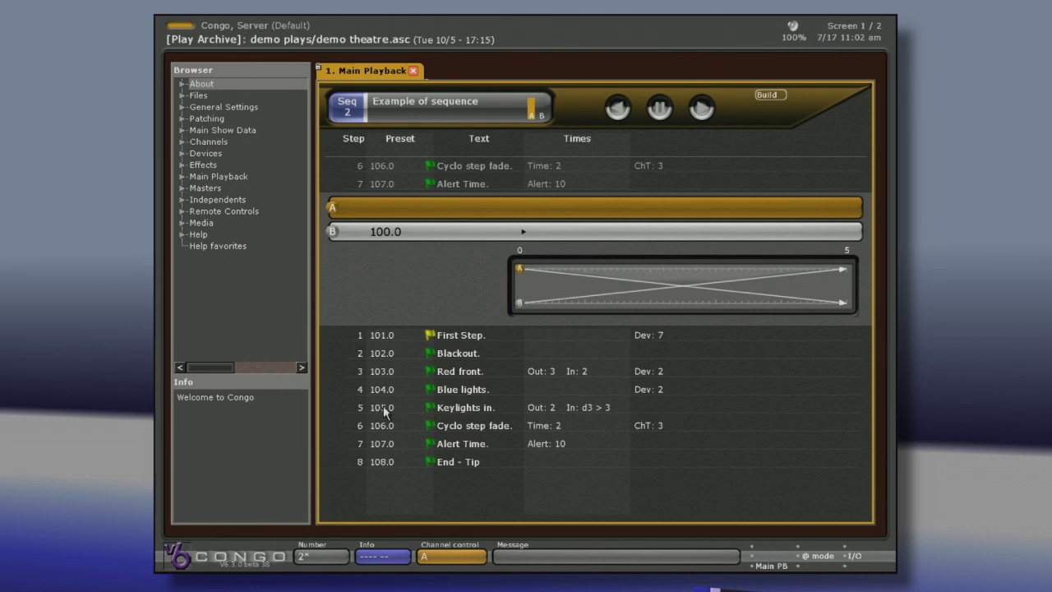
left_click_drag(383, 406, 384, 359)
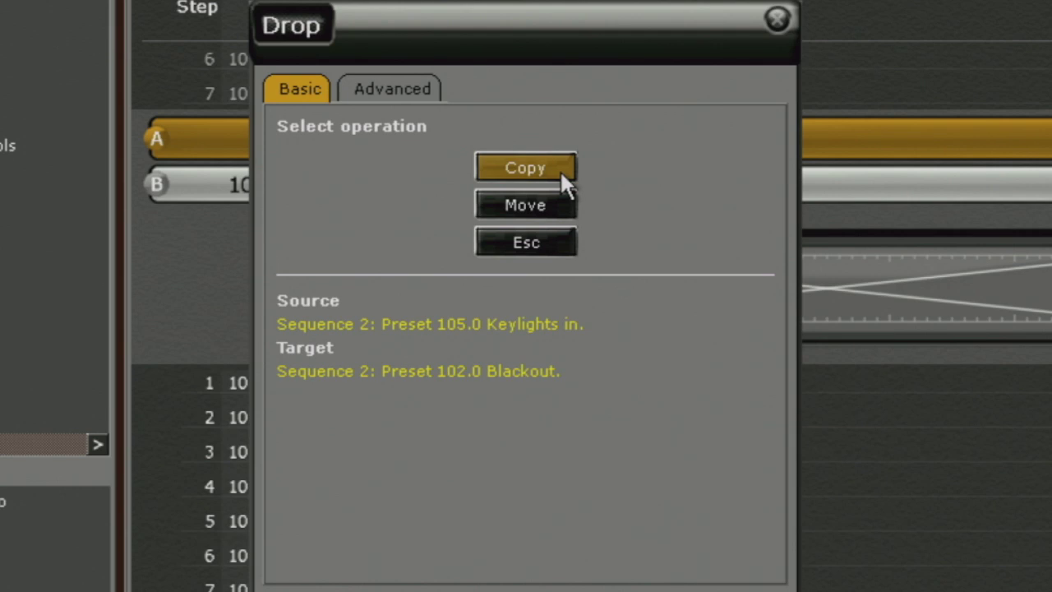
left_click(378, 91)
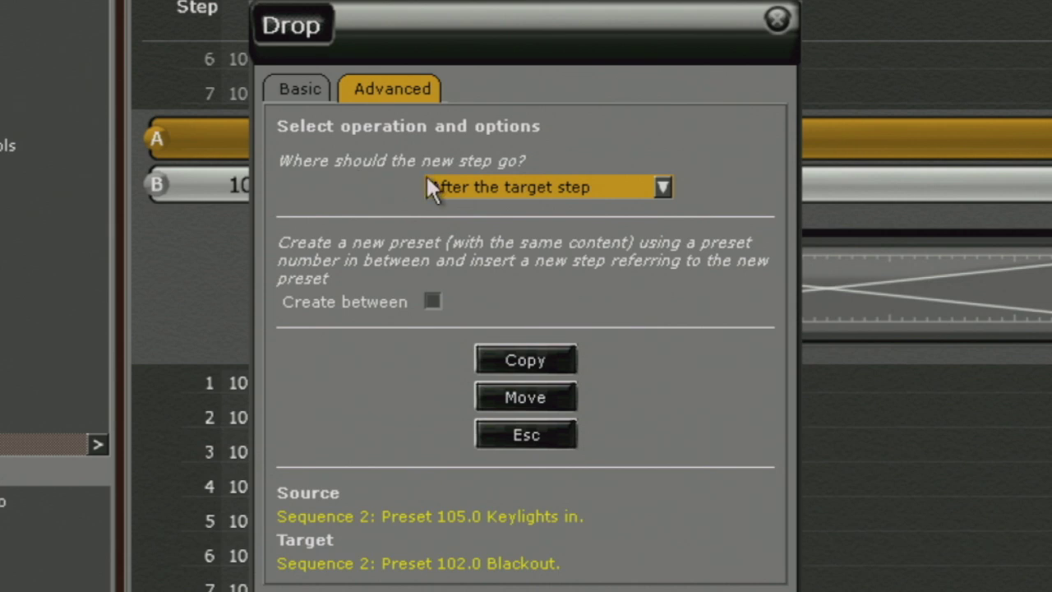
- Set the new step to go Before the target step and copy Keylights in
left_click(667, 186)
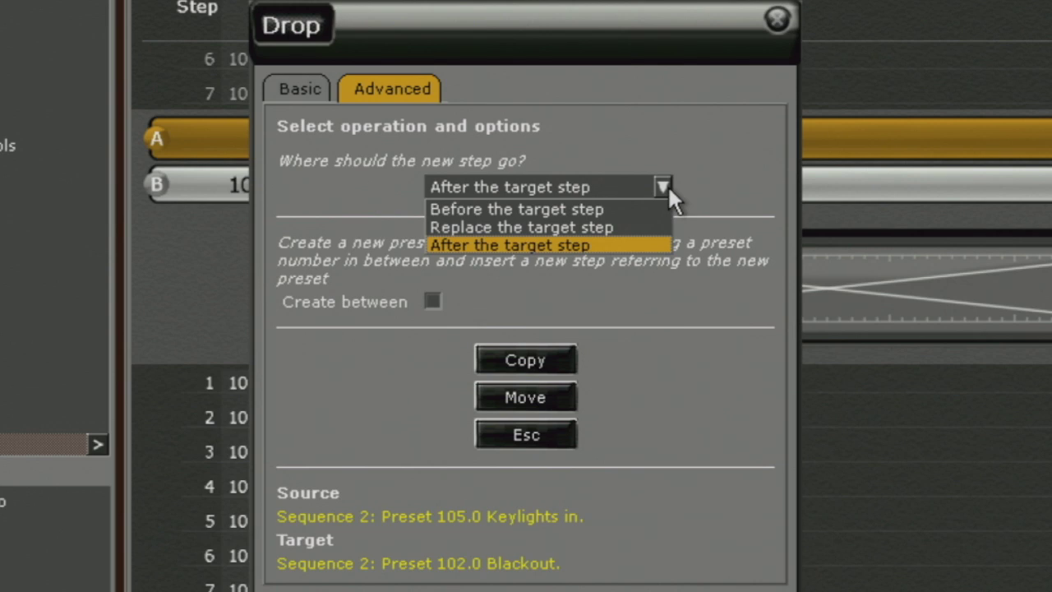
left_click(607, 212)
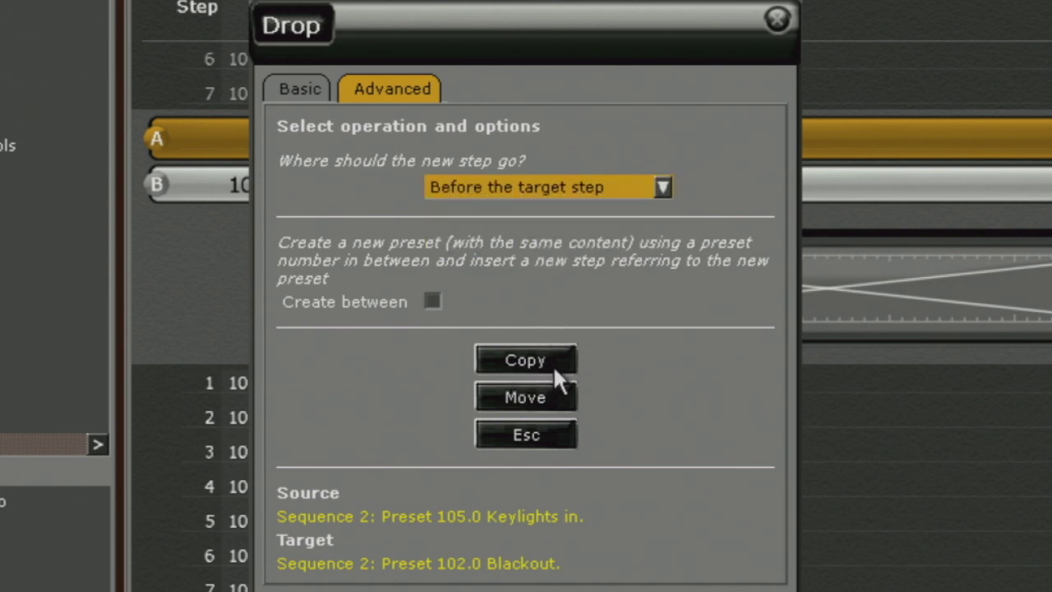
left_click(527, 360)
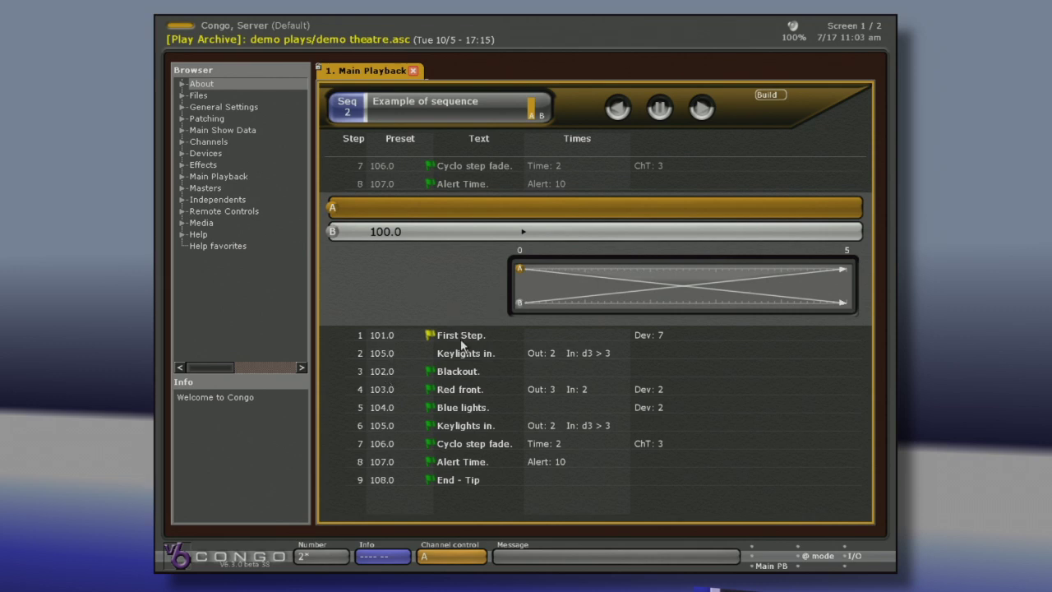
- Open preset 101.0's attributes, then the Red front step's fade times (Out 3, In 2)
right_click(649, 342)
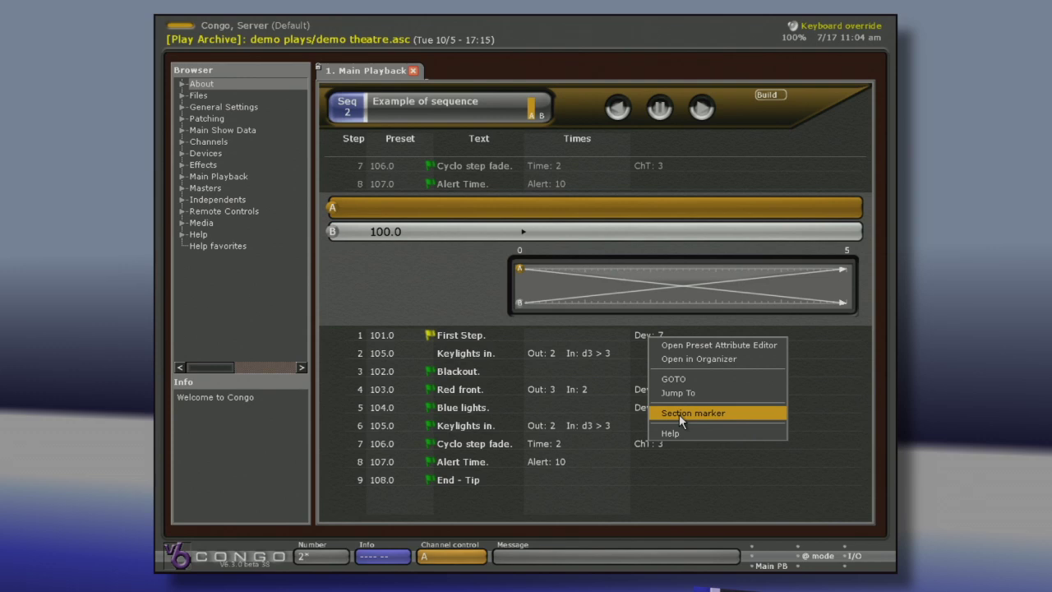
left_click(591, 449)
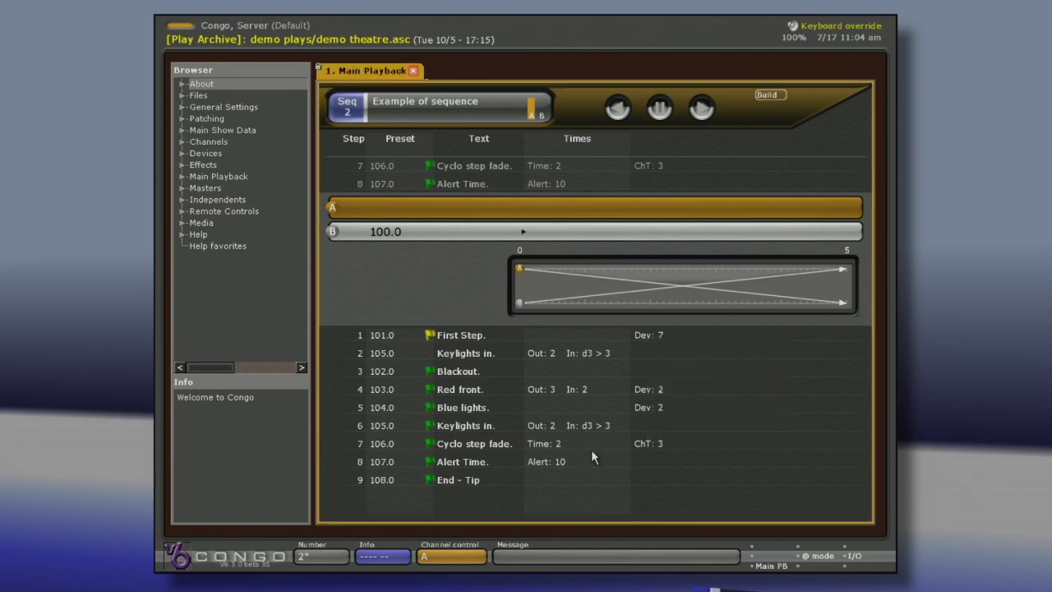
double_click(648, 334)
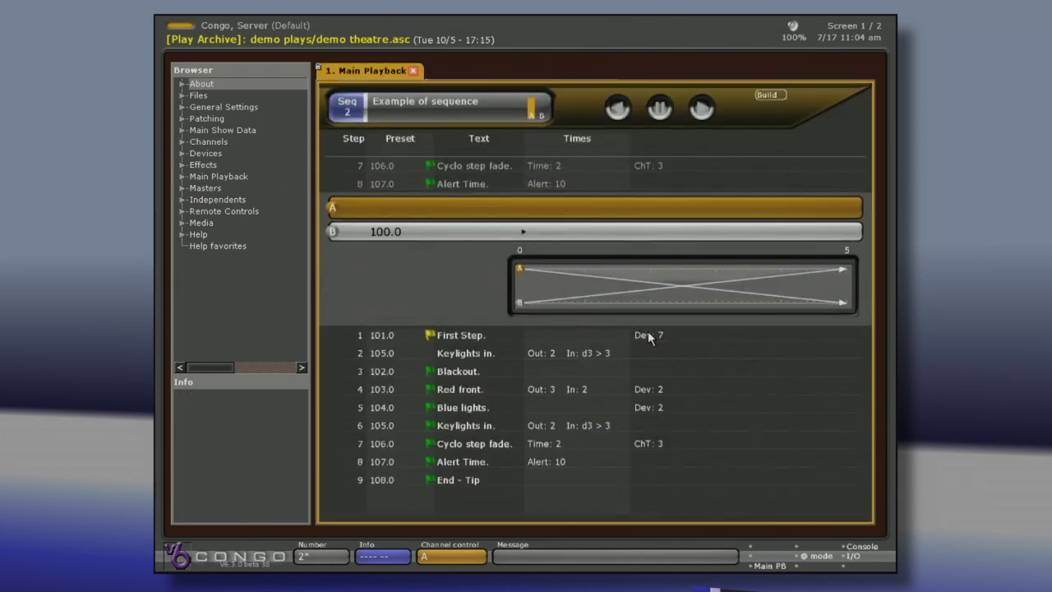
double_click(535, 389)
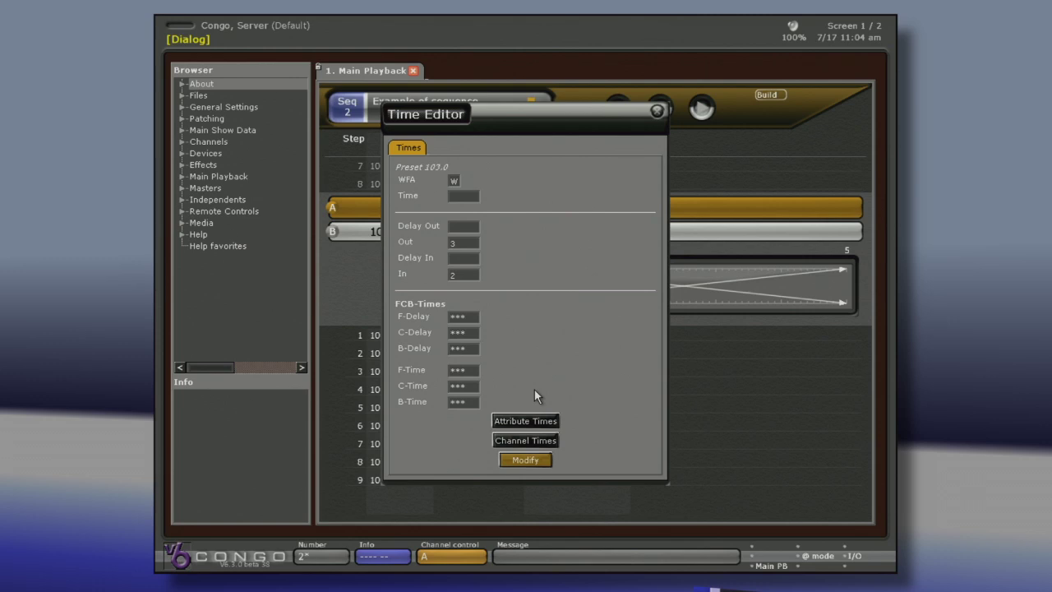
- Close the Time Editor, show the Masters panel, and move Slow Circle from master 6 to 5
key("Return")
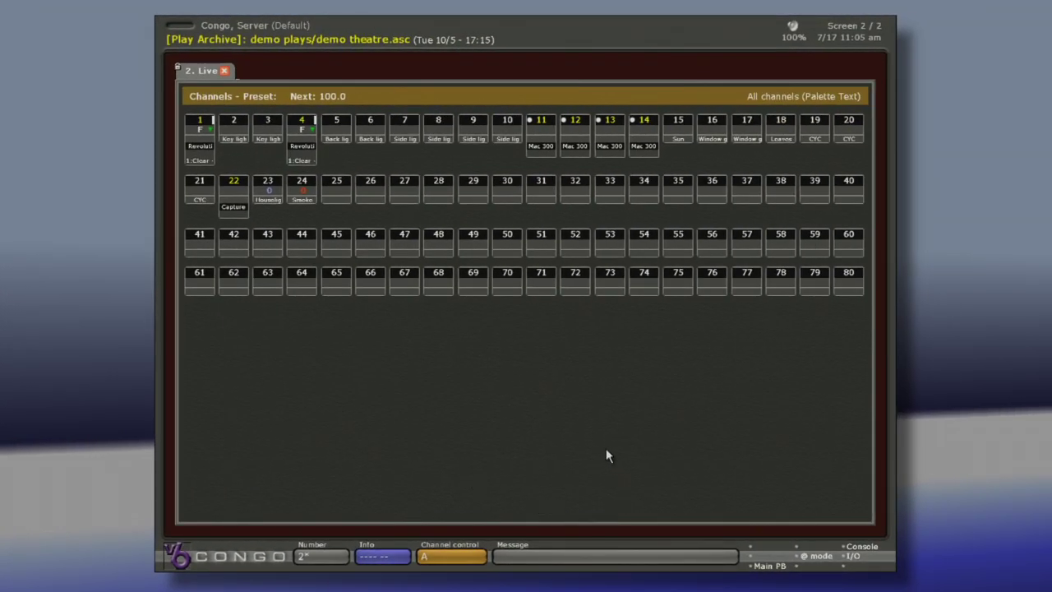
right_click(609, 540)
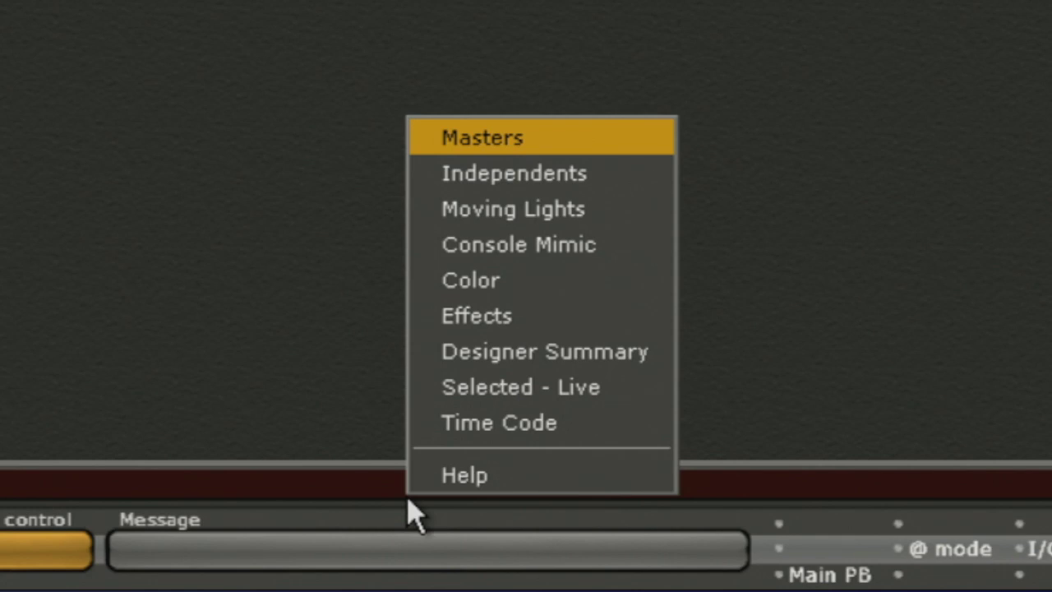
left_click(513, 153)
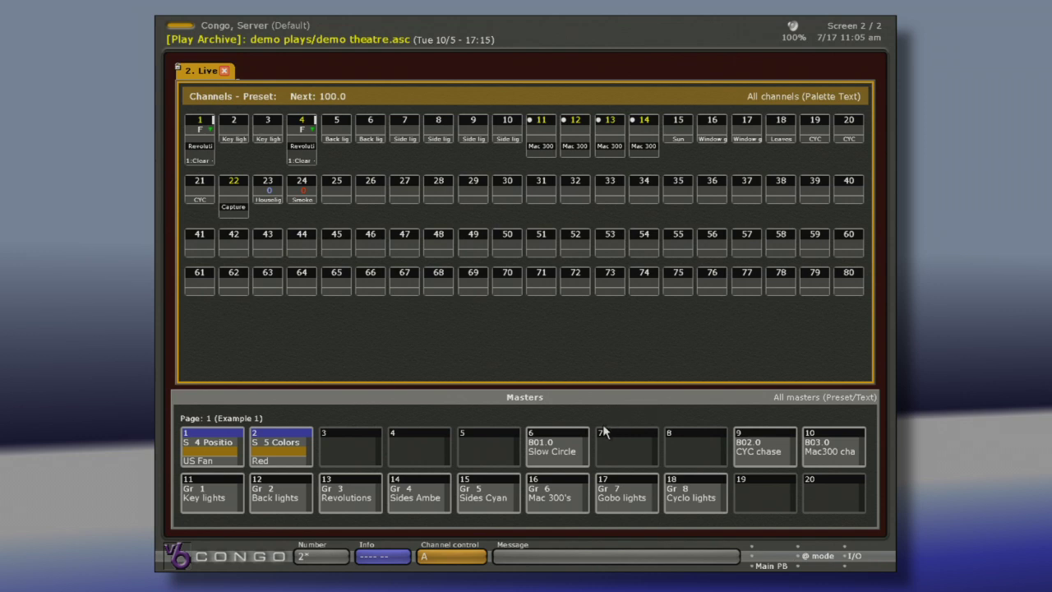
left_click_drag(564, 444, 488, 448)
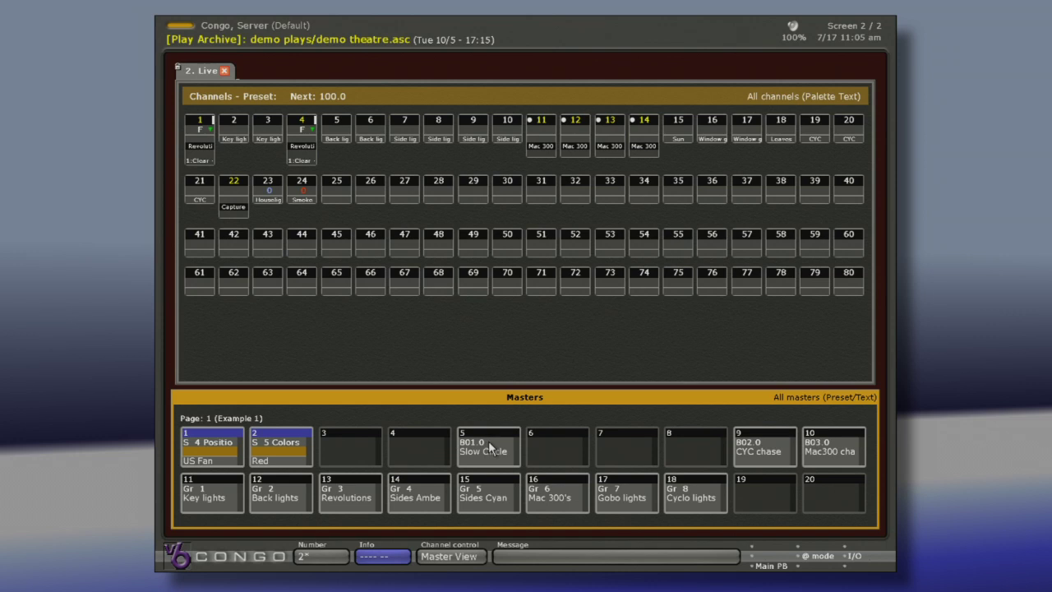
- Move Slow Circle 801.0 to master 7 and then back onto master 5
left_click_drag(491, 446, 617, 445)
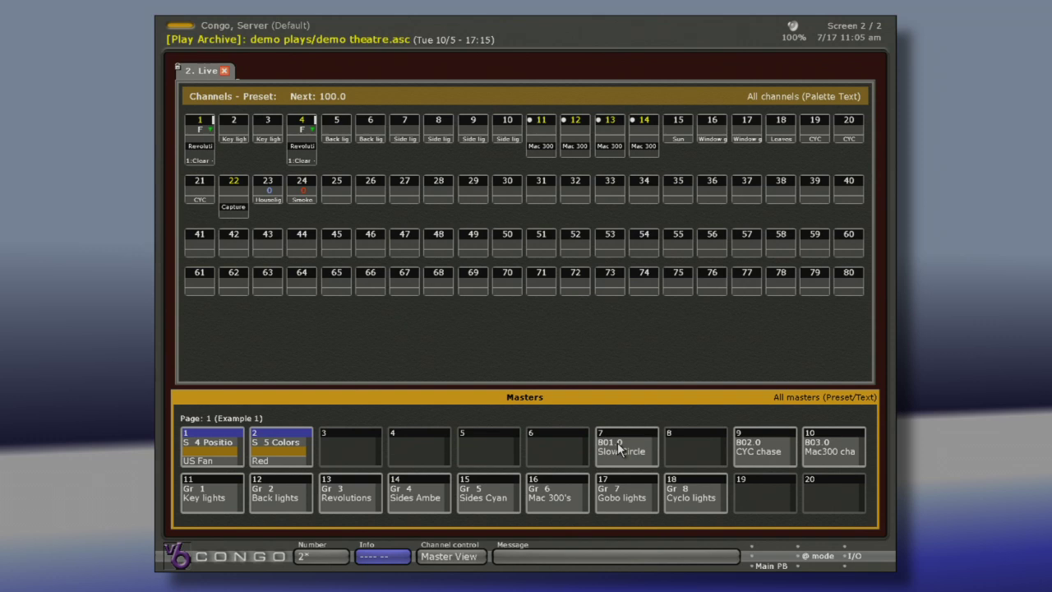
left_click_drag(621, 448, 474, 456)
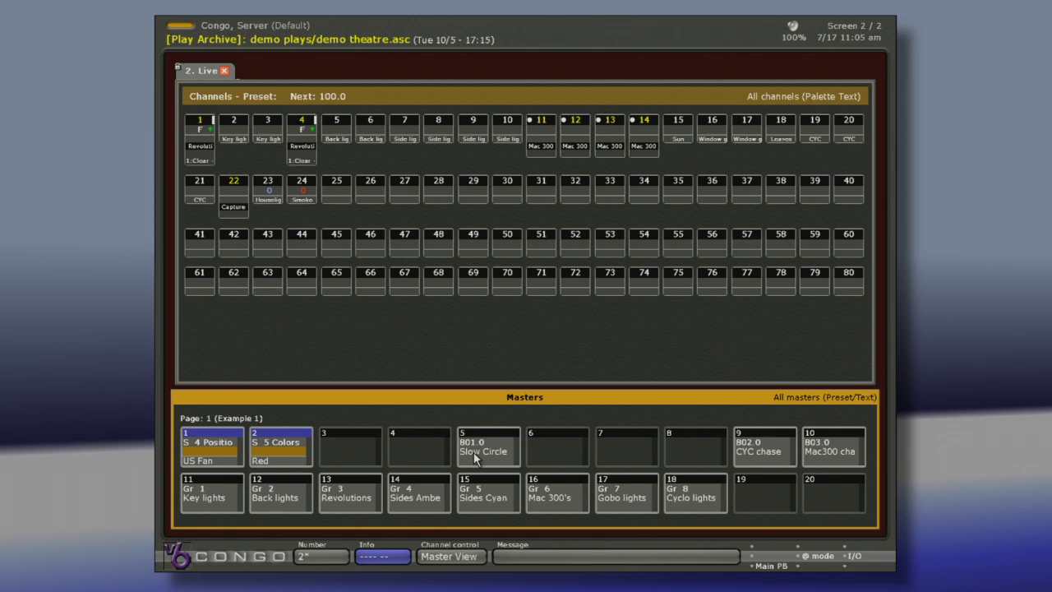
- Set channels 11–14 to 100%, assign them to master 7, and open the online Help
left_click(543, 135)
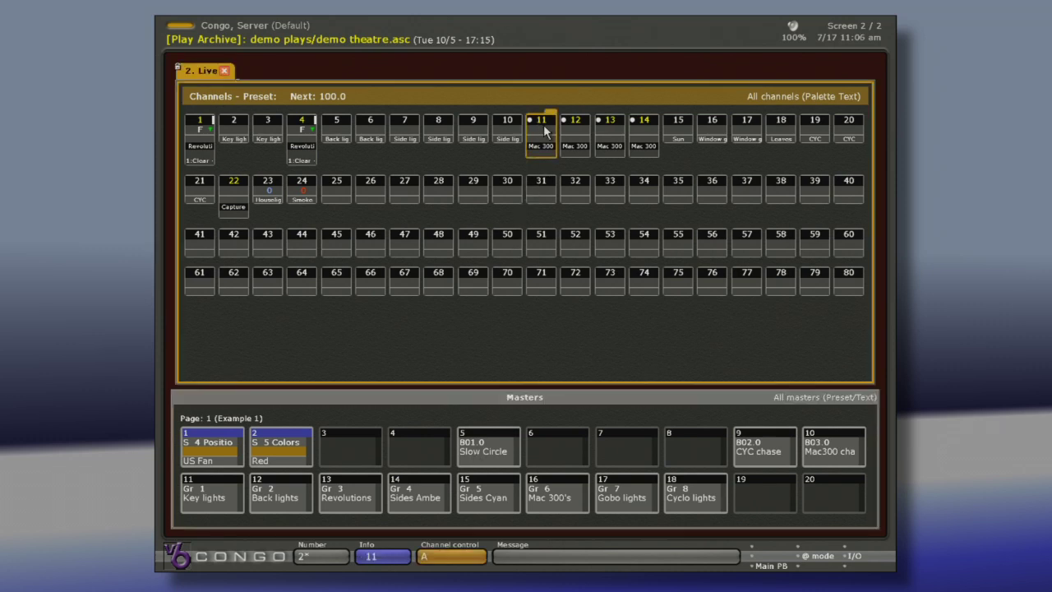
left_click(573, 125)
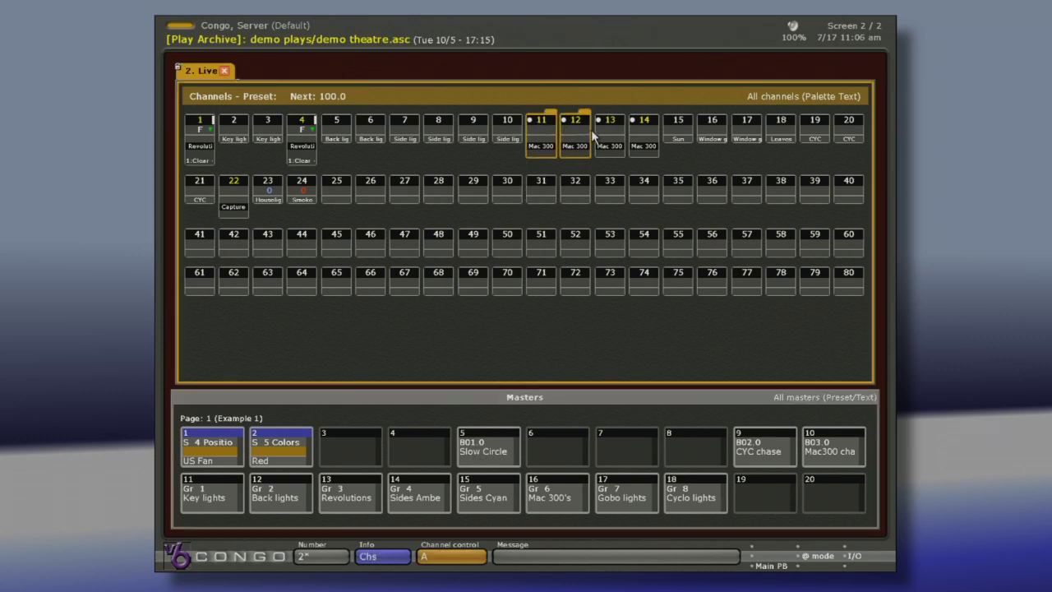
left_click(636, 144)
right_click(638, 142)
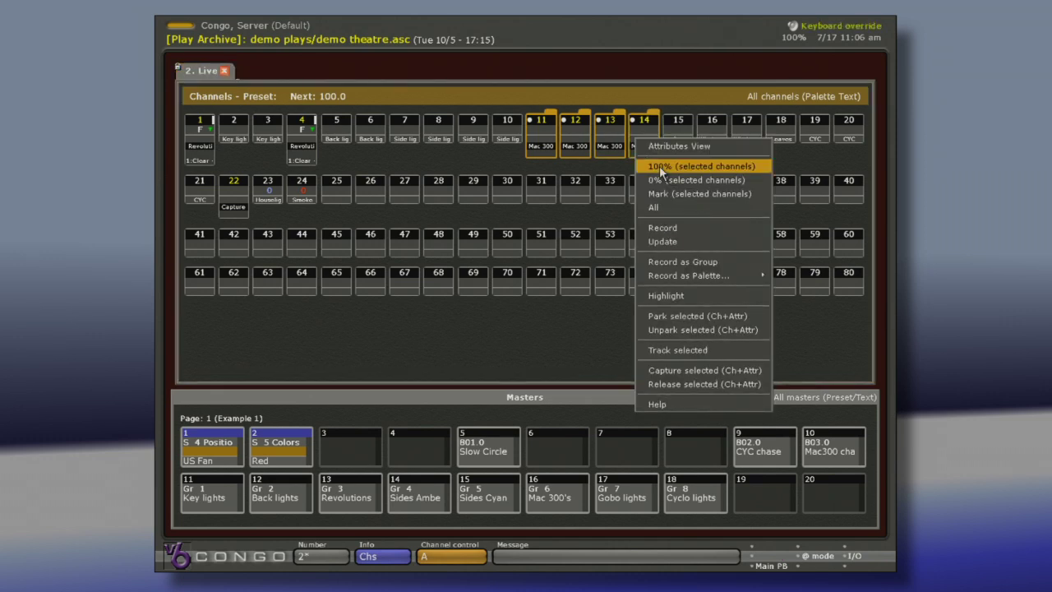
left_click(661, 166)
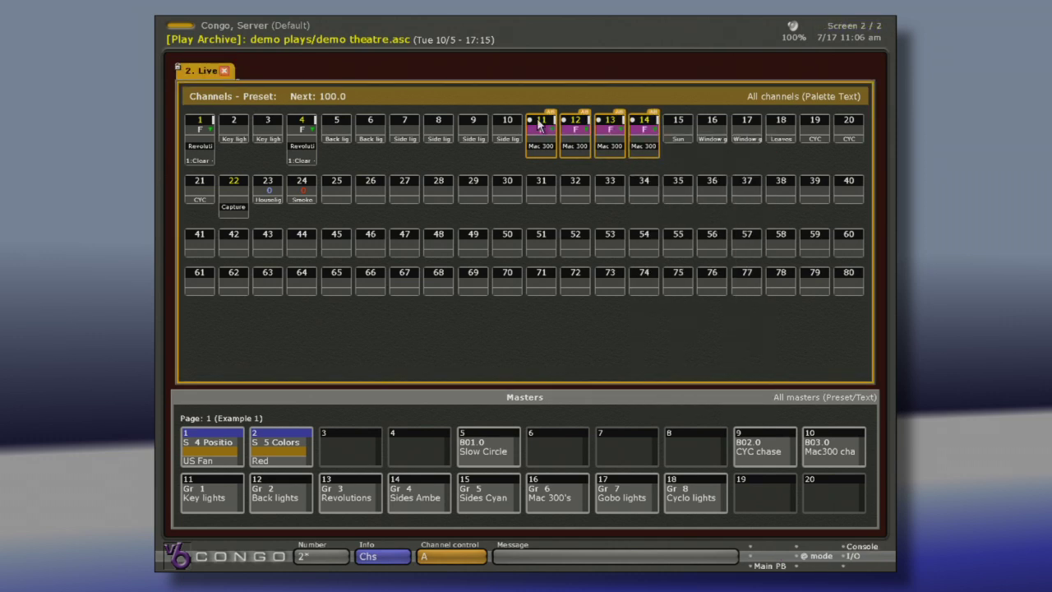
left_click_drag(574, 275, 616, 461)
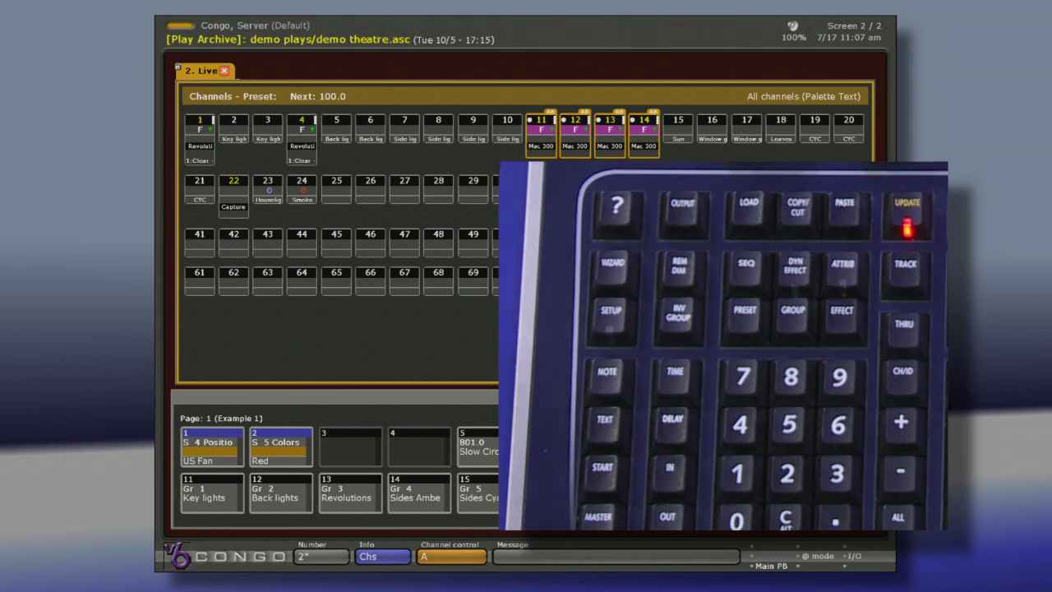
key("question")
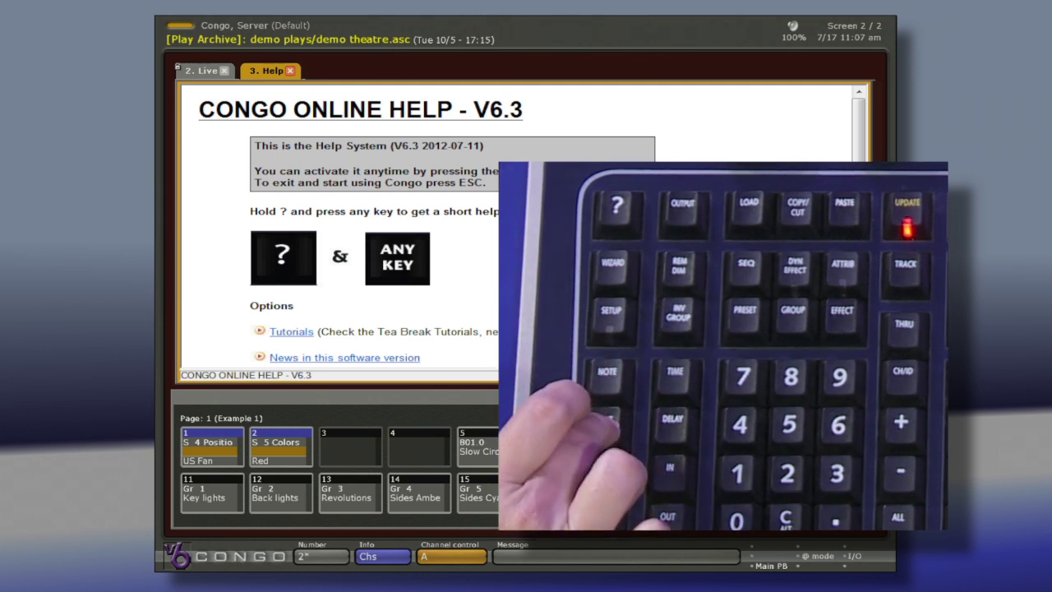
- Search the Help for '6.3' to list the twenty version 6.3 feature topics
key("ctrl+f")
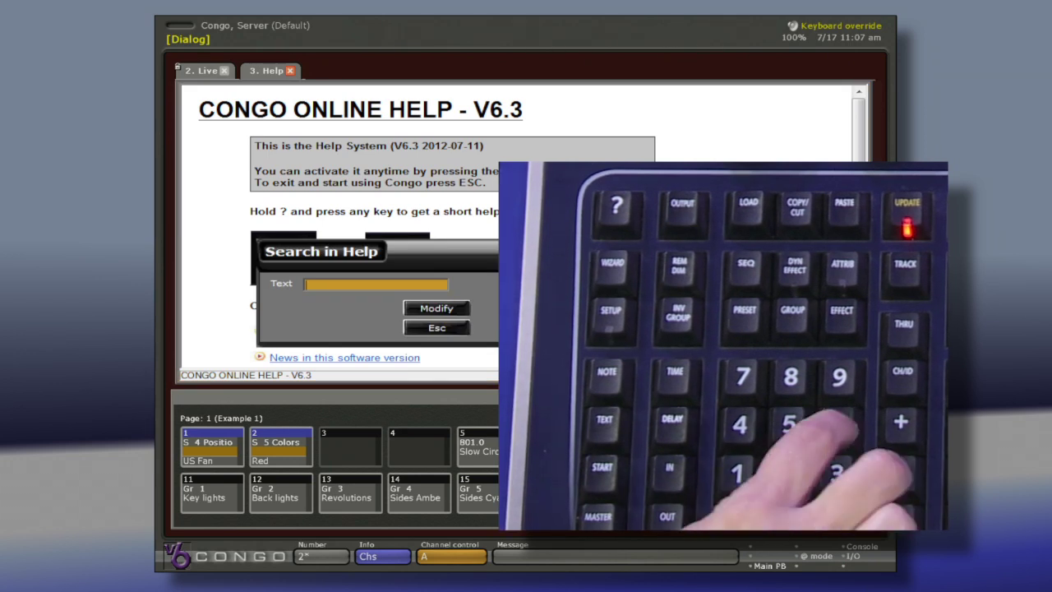
type("6.3")
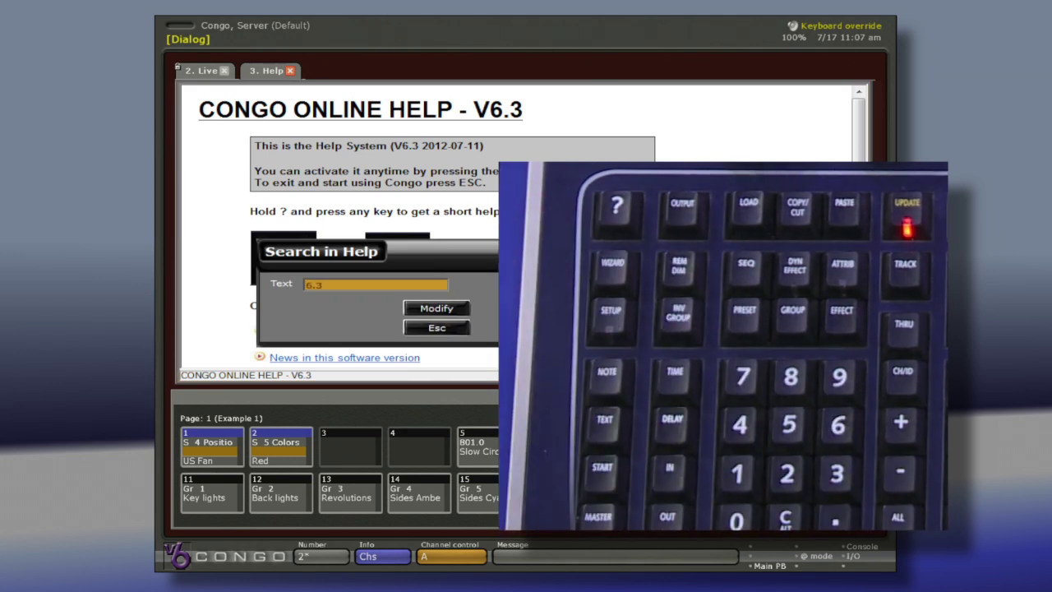
key("Return")
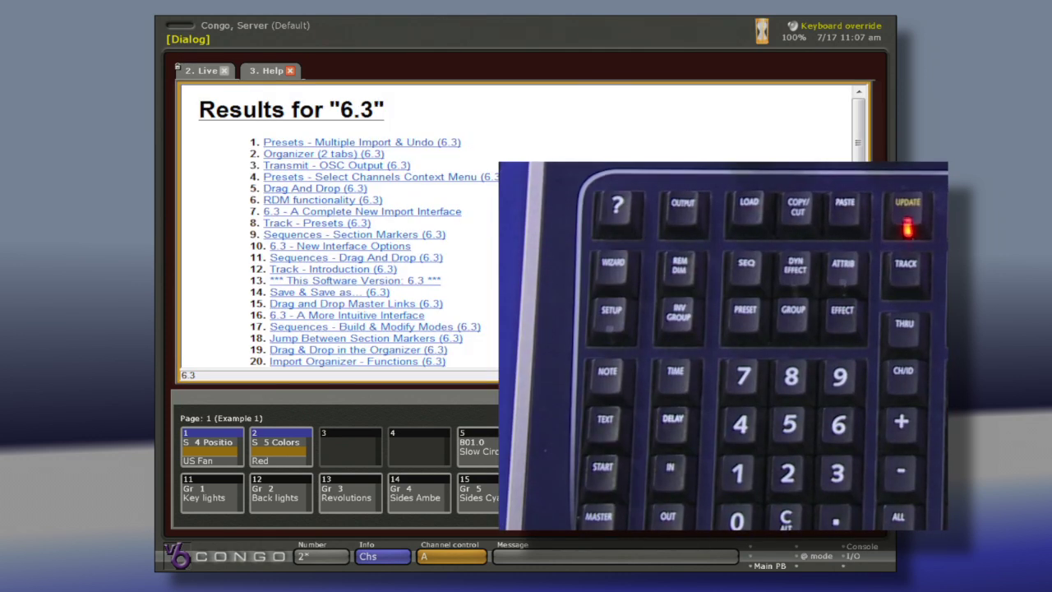